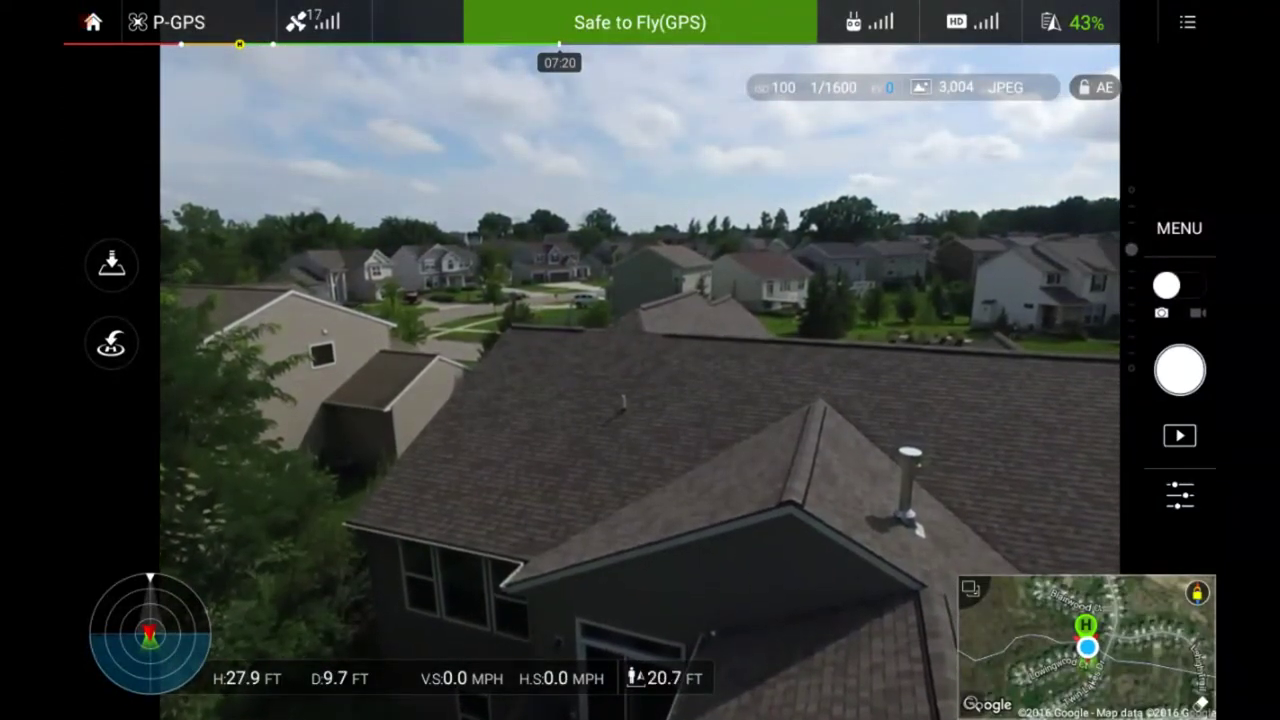
Step: Meter exposure on the shed instead of the trees, then shoot the backyard photo
left_click(1003, 308)
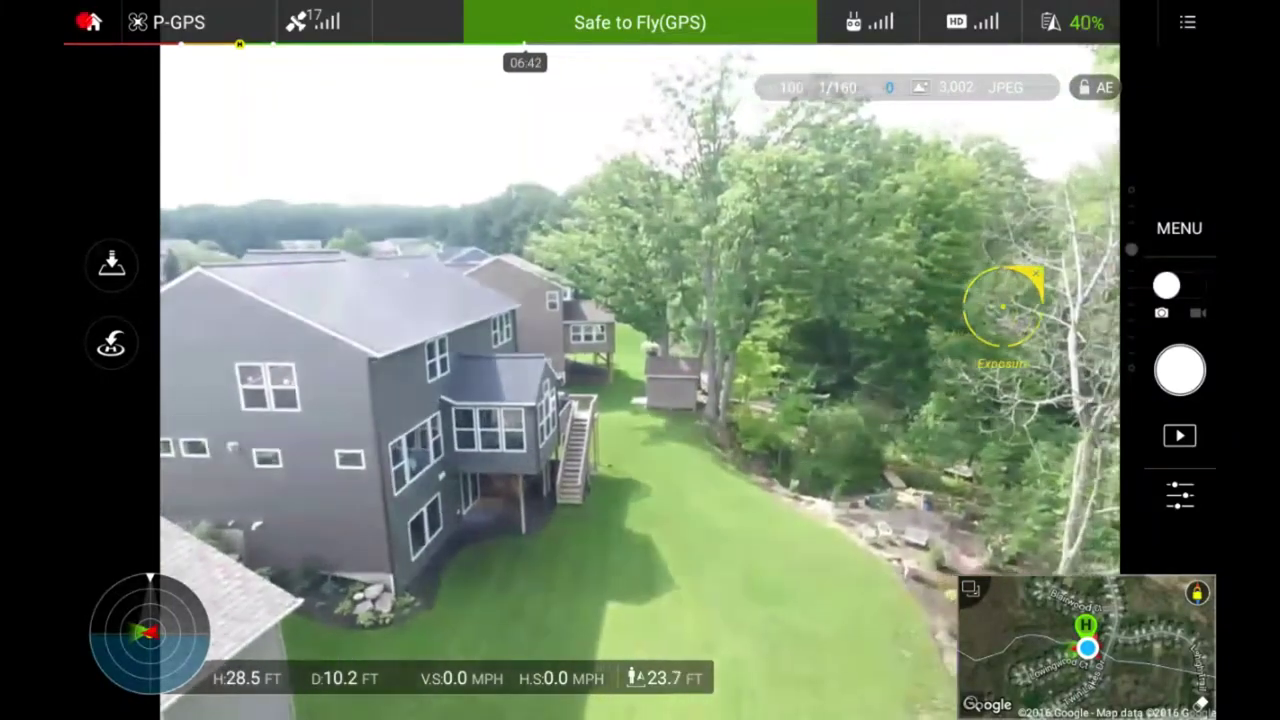
left_click(670, 355)
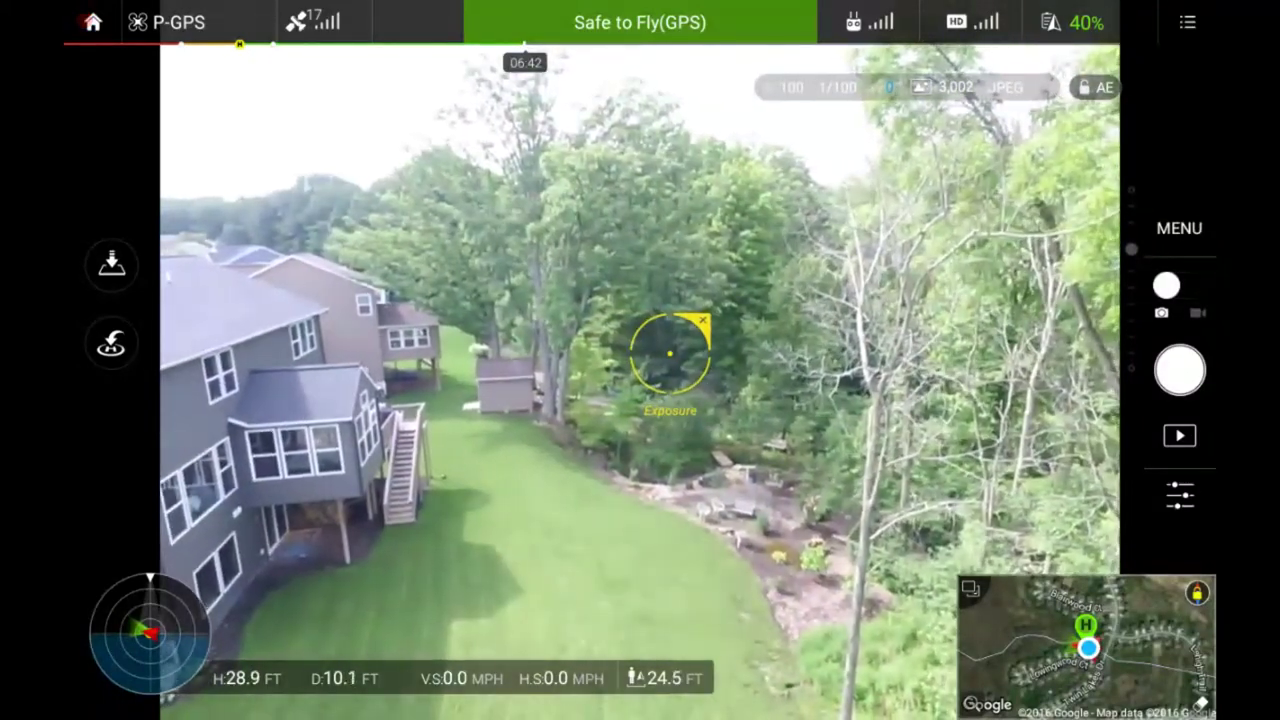
left_click(1180, 370)
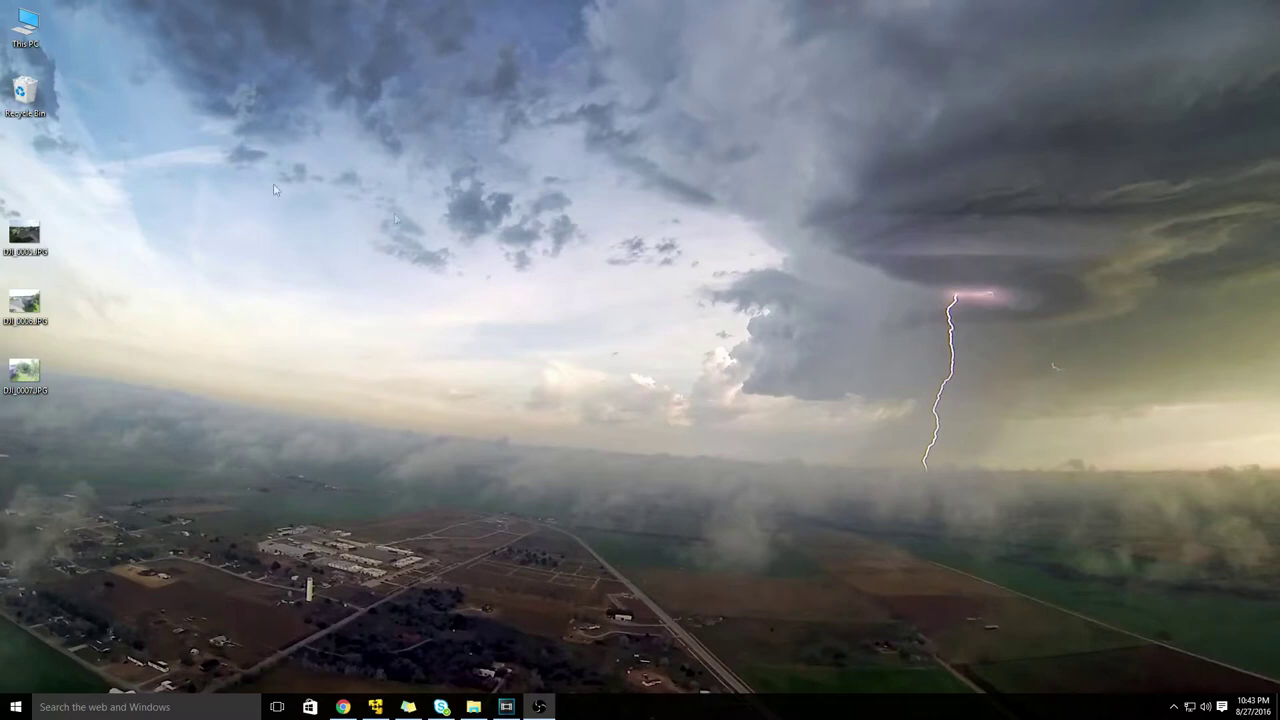
left_click_drag(80, 446, 8, 200)
right_click(23, 247)
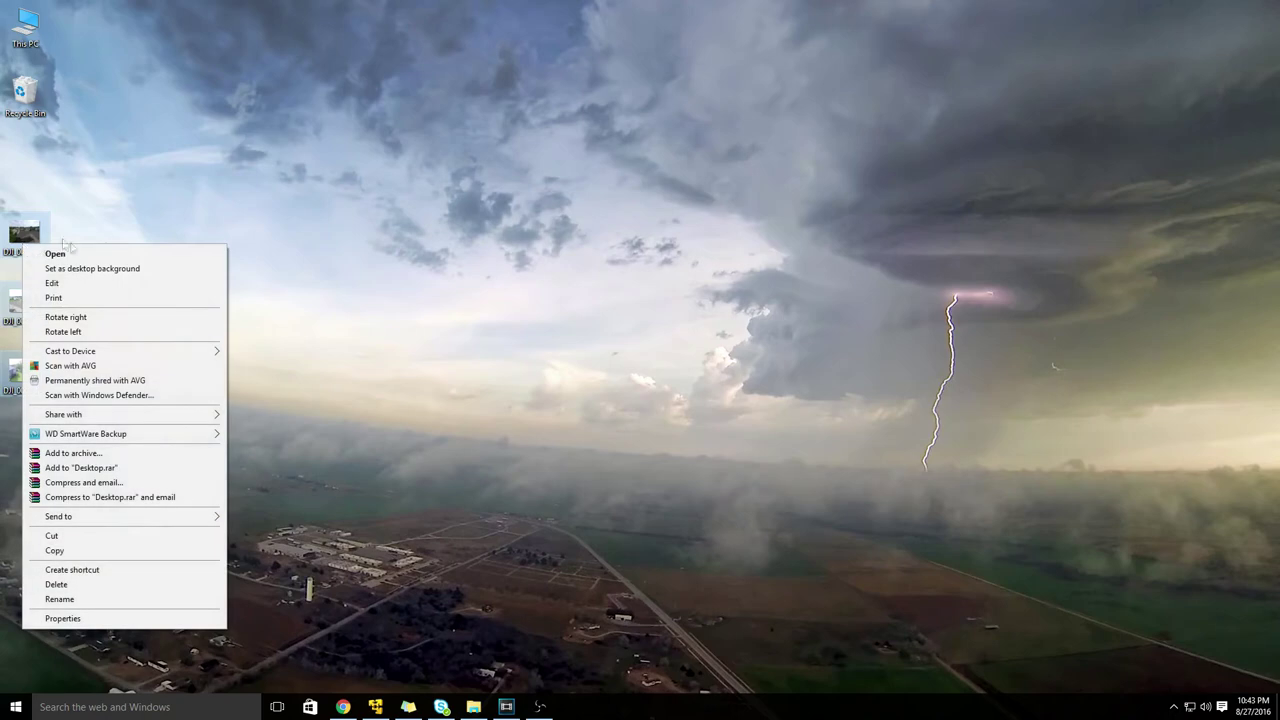
left_click(55, 254)
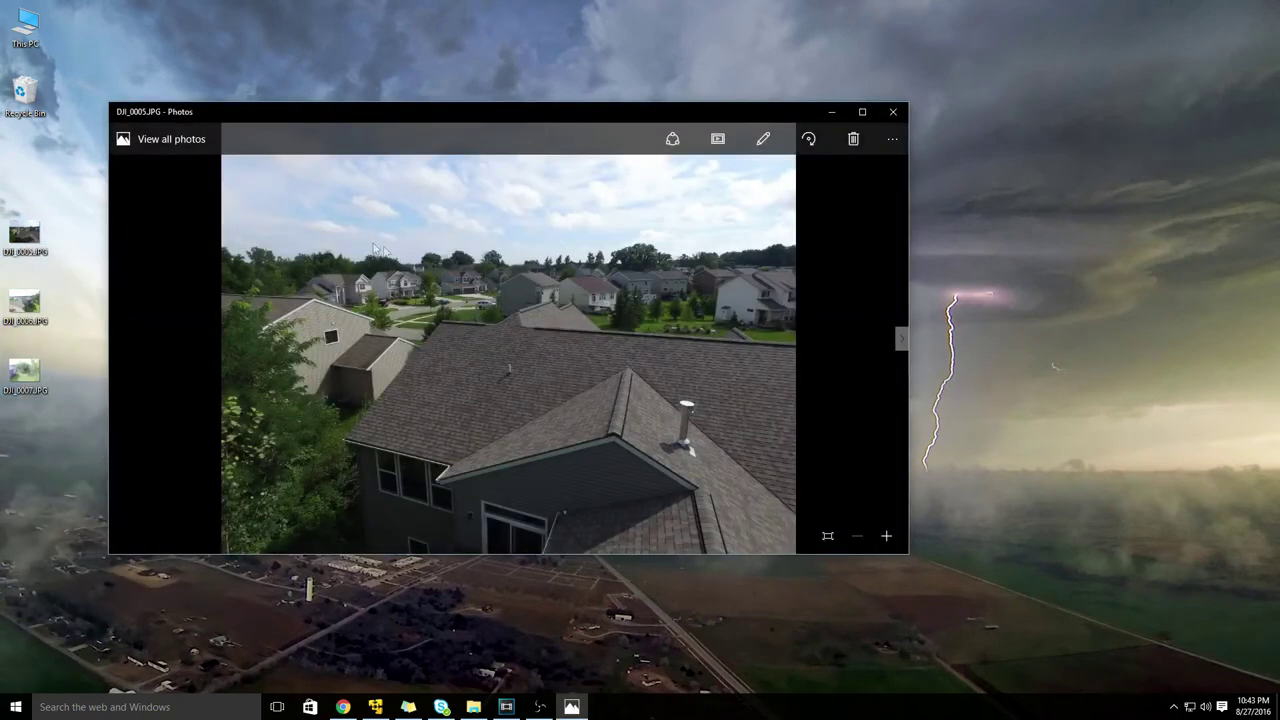
left_click(904, 343)
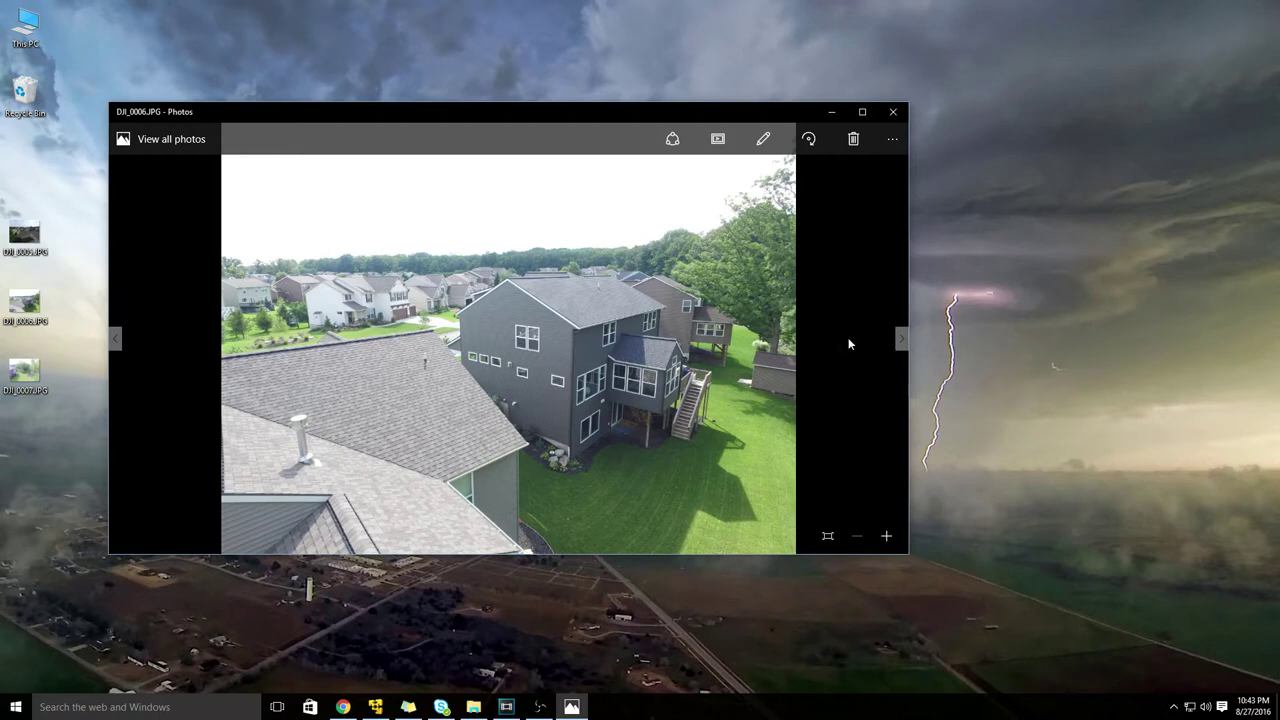
left_click(899, 340)
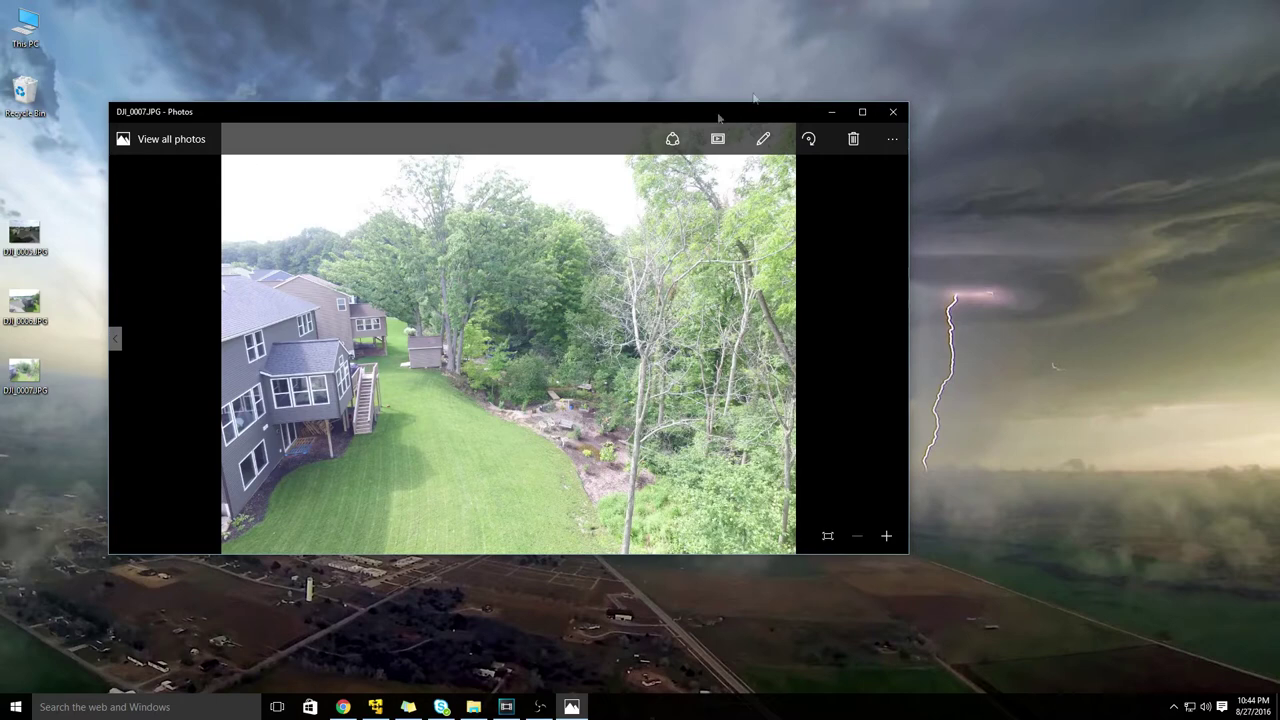
left_click(896, 113)
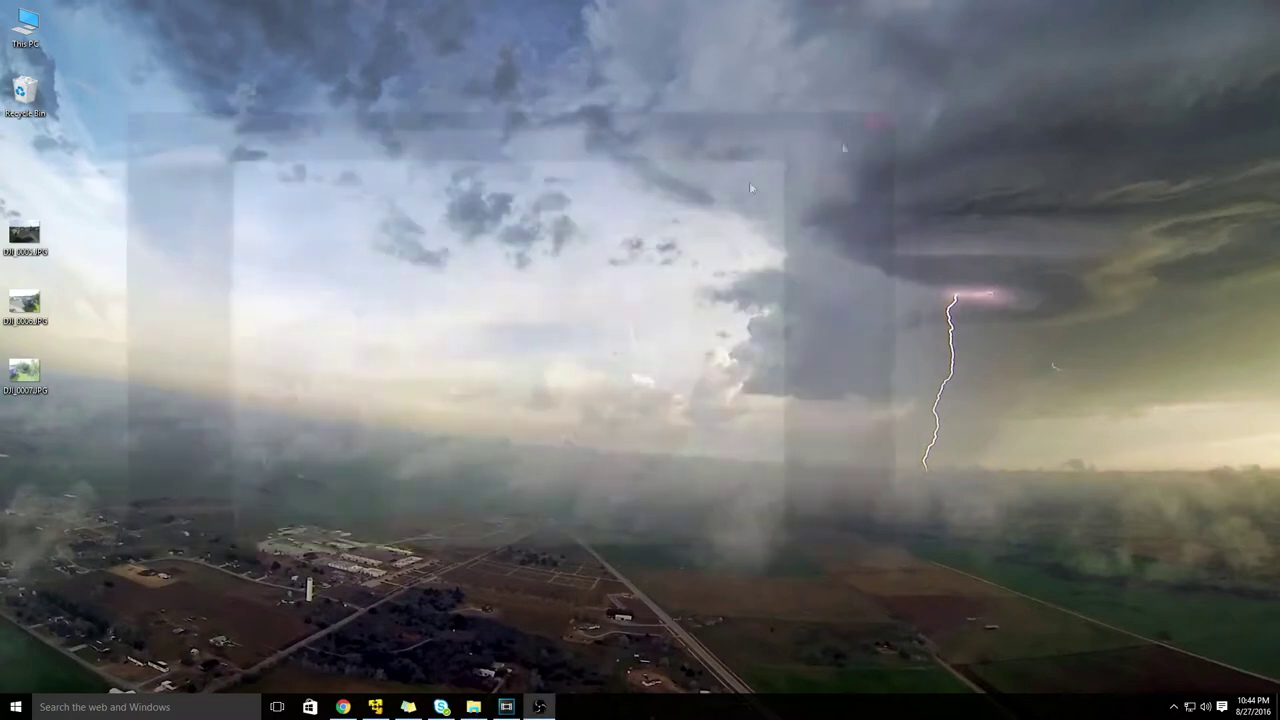
Step: Load hugin.sourceforge.net/download/ in a new Chrome tab
left_click(343, 707)
left_click(250, 36)
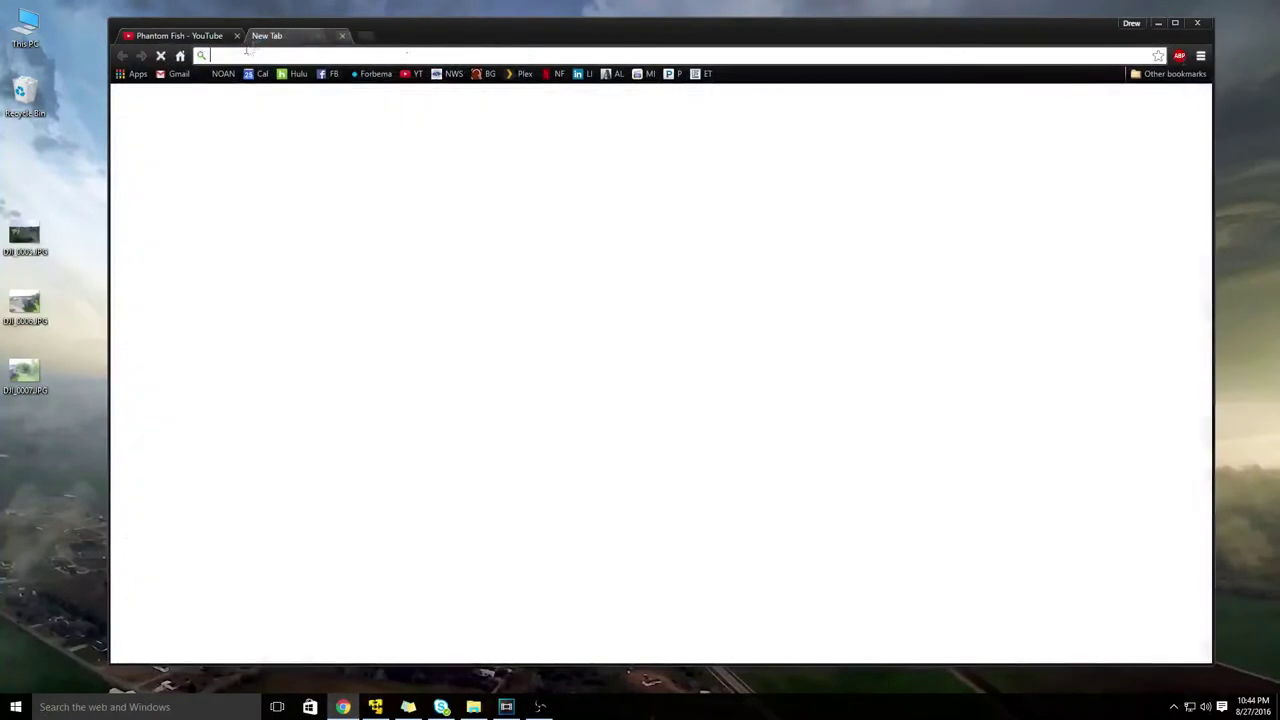
type("http://hugin.sourceforge.net/download/")
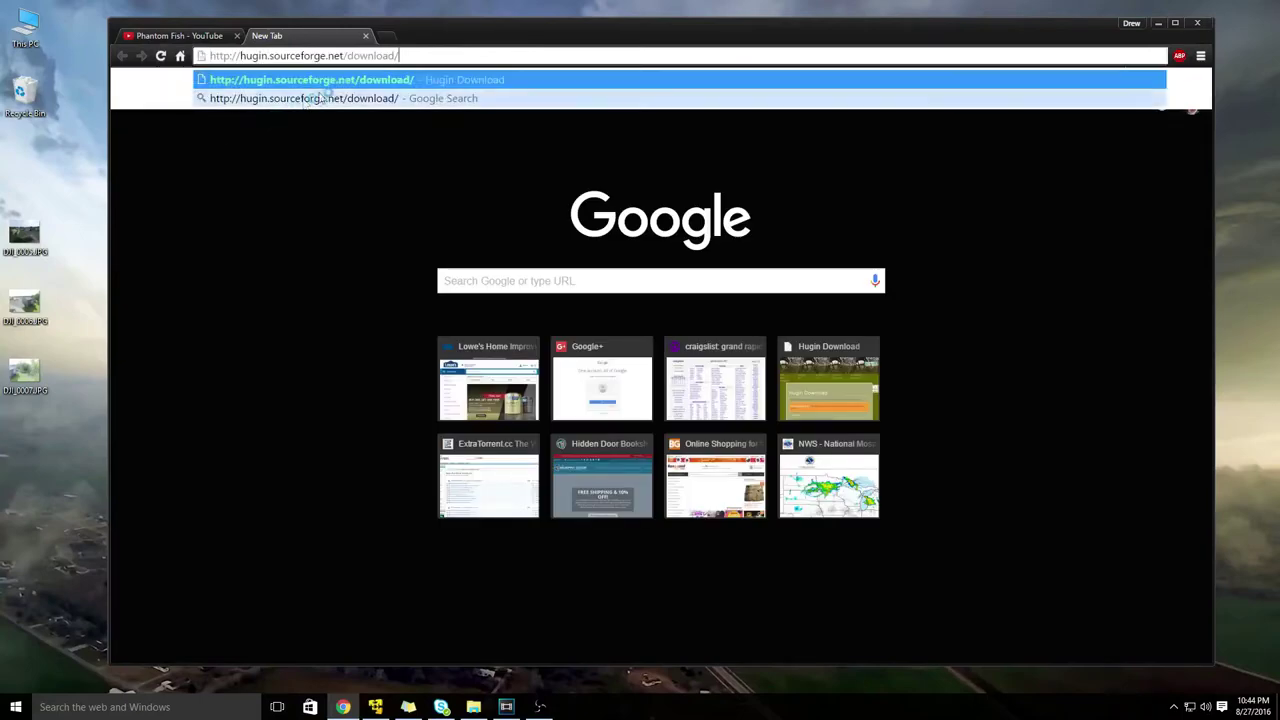
left_click_drag(412, 56, 234, 174)
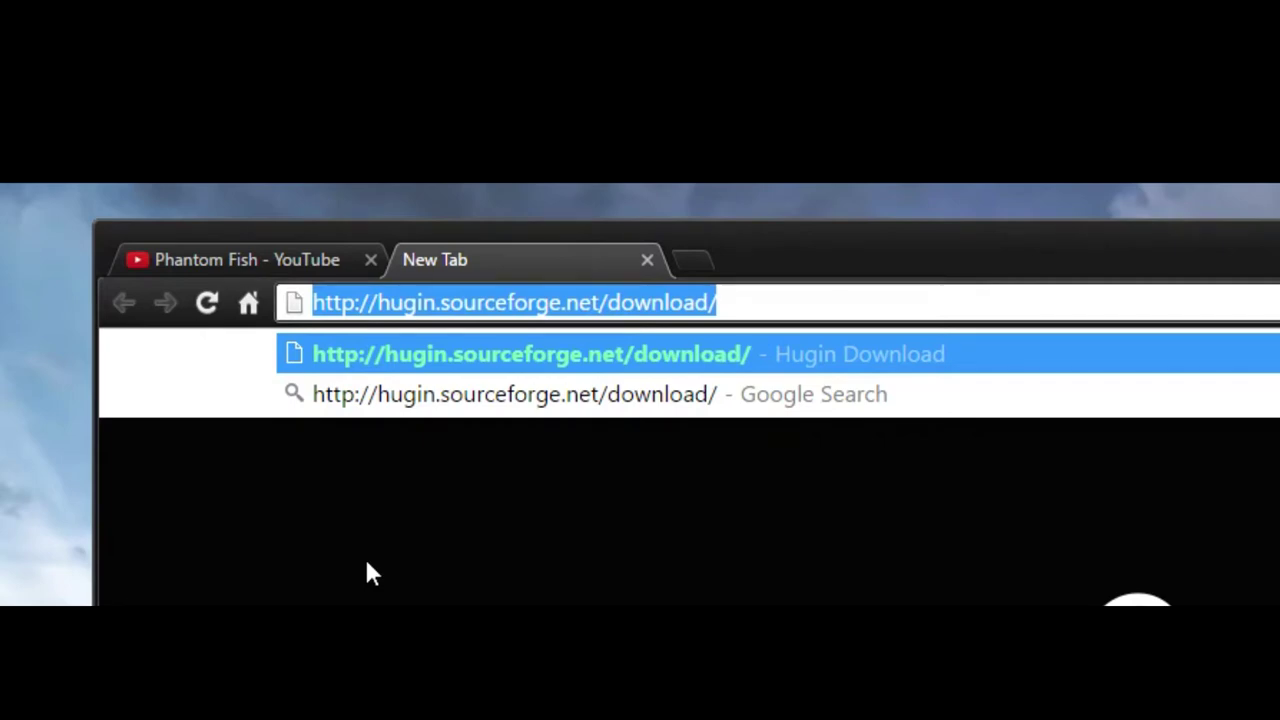
key("Return")
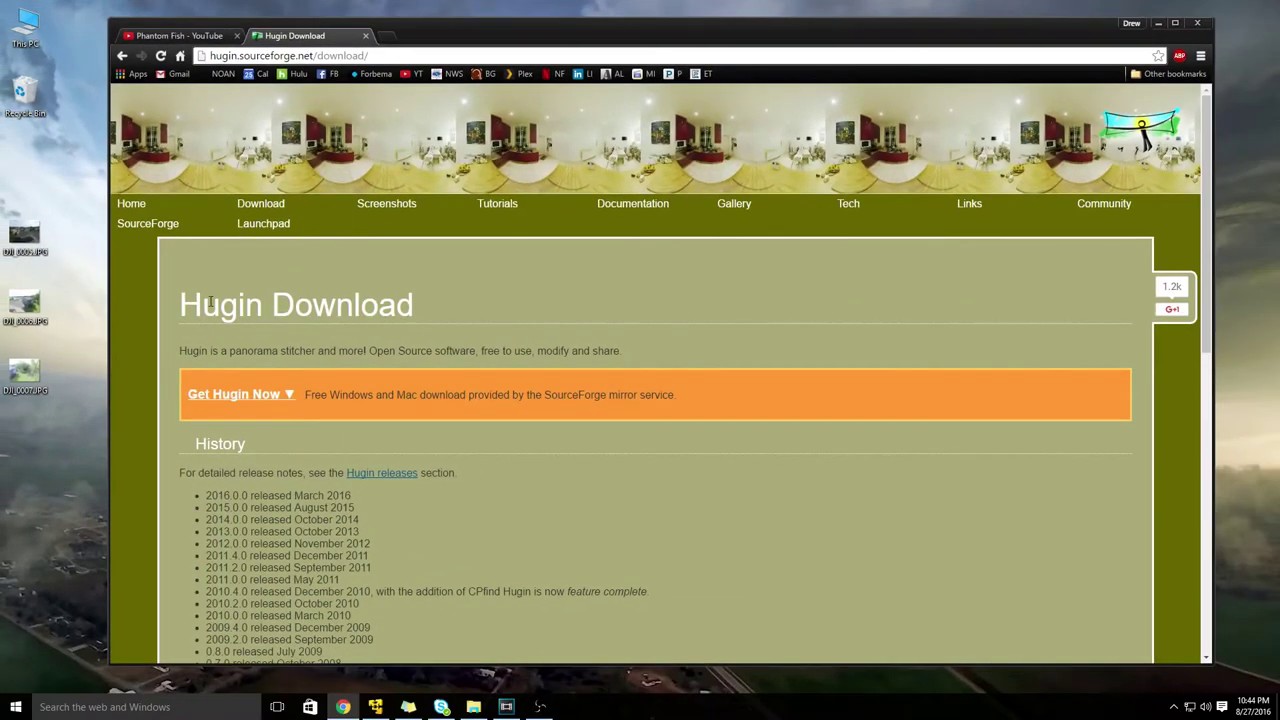
Step: Save HuginSetup_2016.0.0-win32.exe from SourceForge to the desktop
left_click(232, 398)
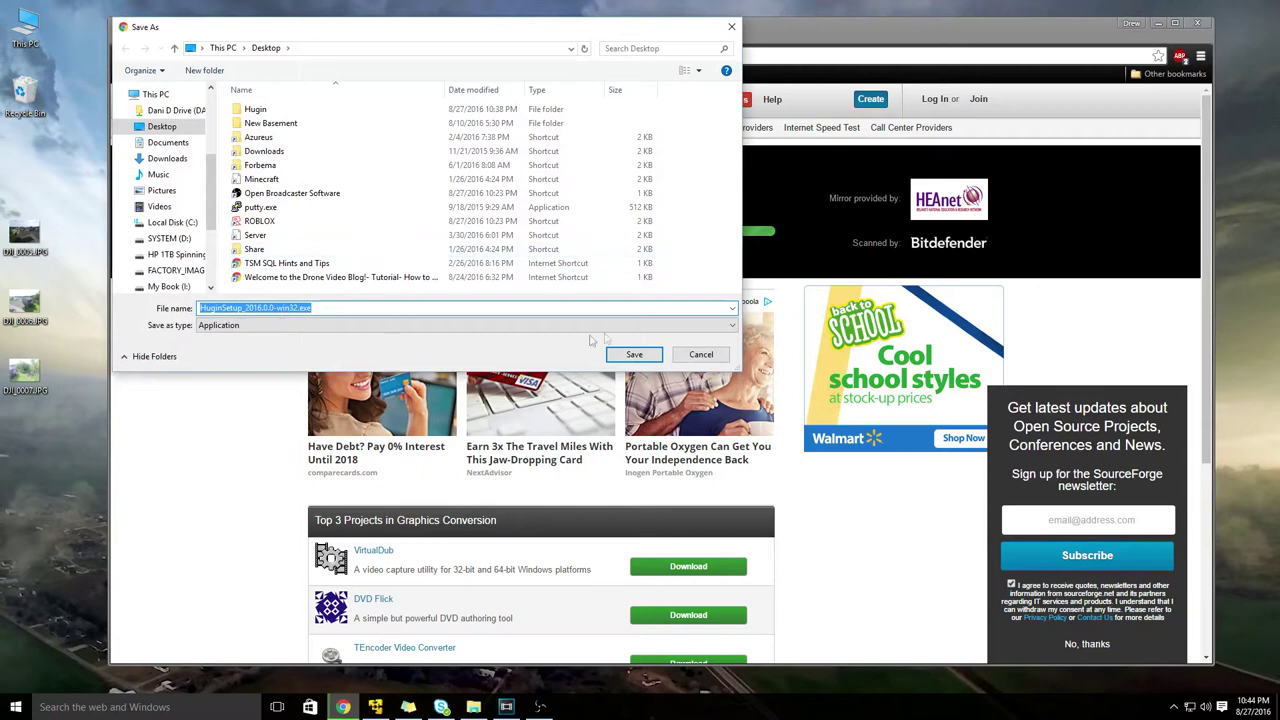
left_click(633, 355)
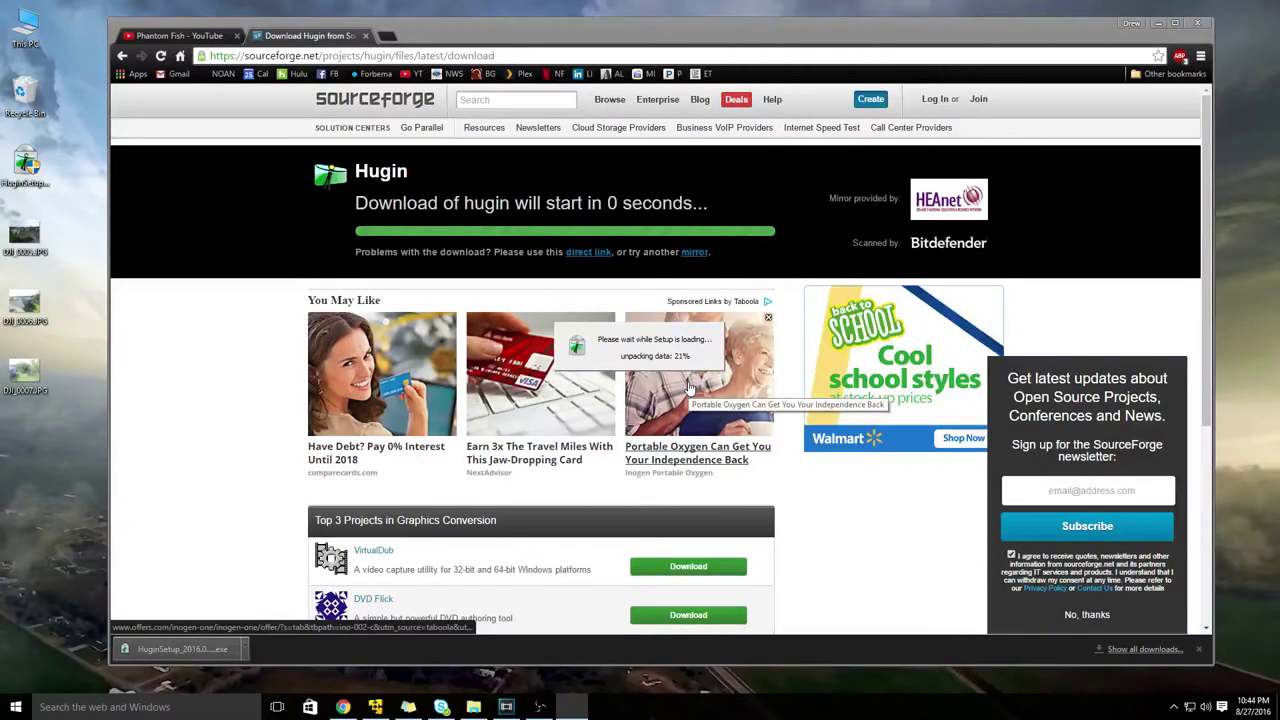
left_click(1157, 24)
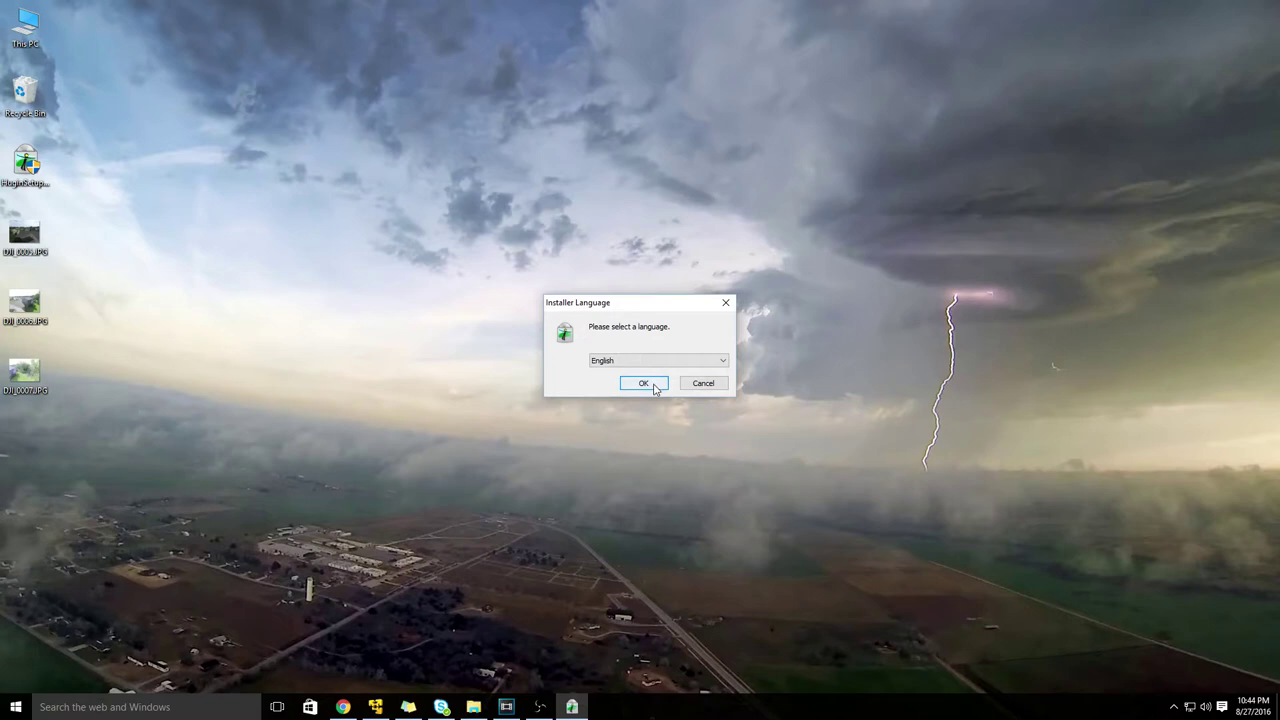
Step: Install Hugin 2016.0.0 in English with default components and location, launching it at the end
left_click(645, 383)
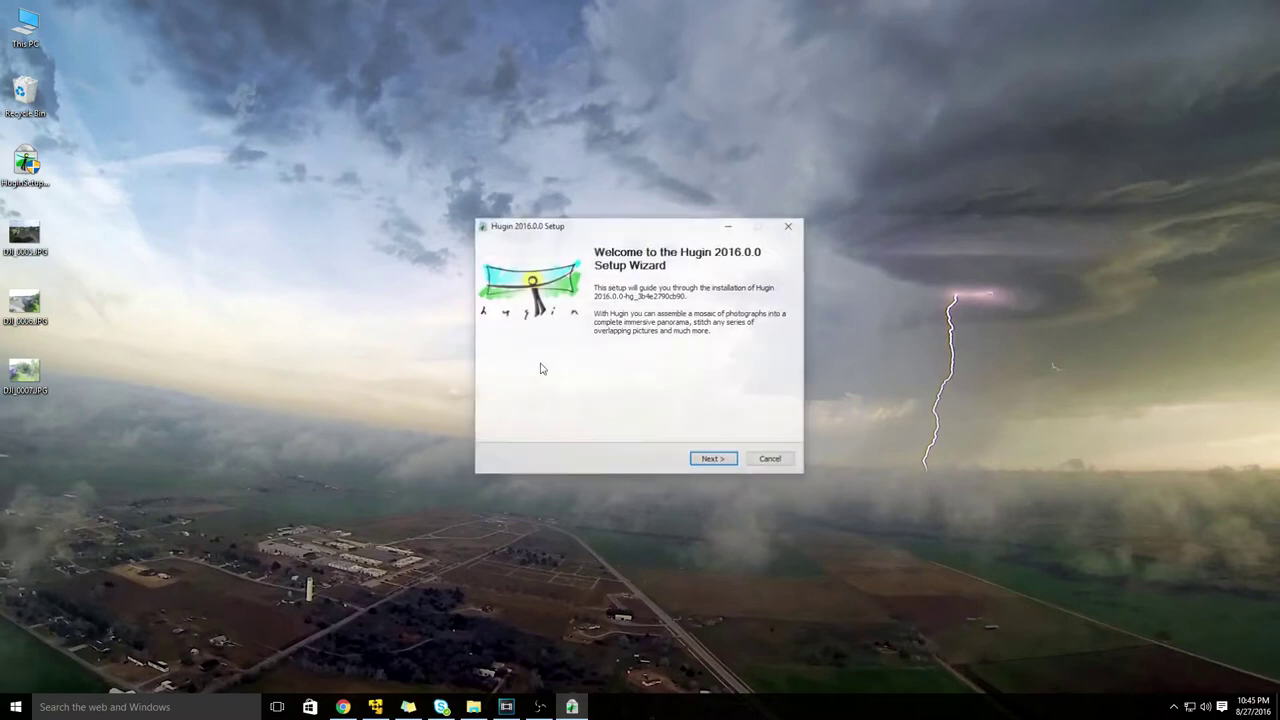
left_click(731, 462)
left_click(716, 462)
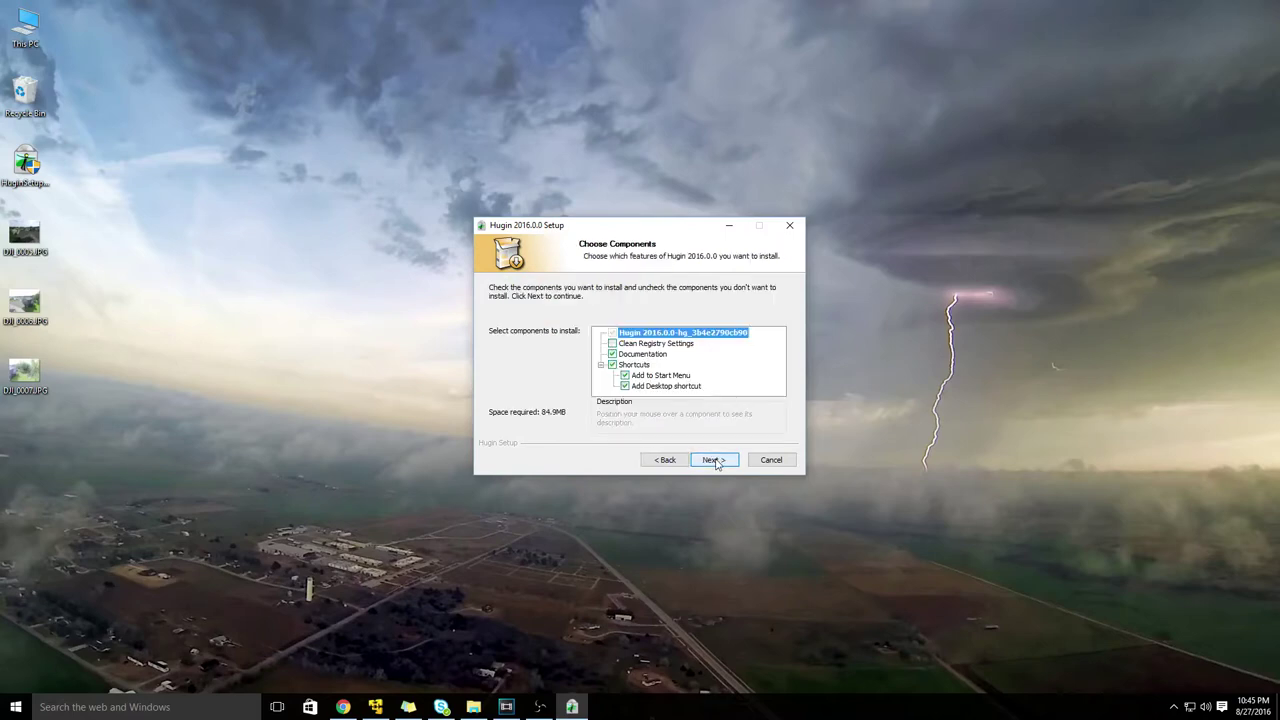
left_click(716, 462)
left_click(715, 462)
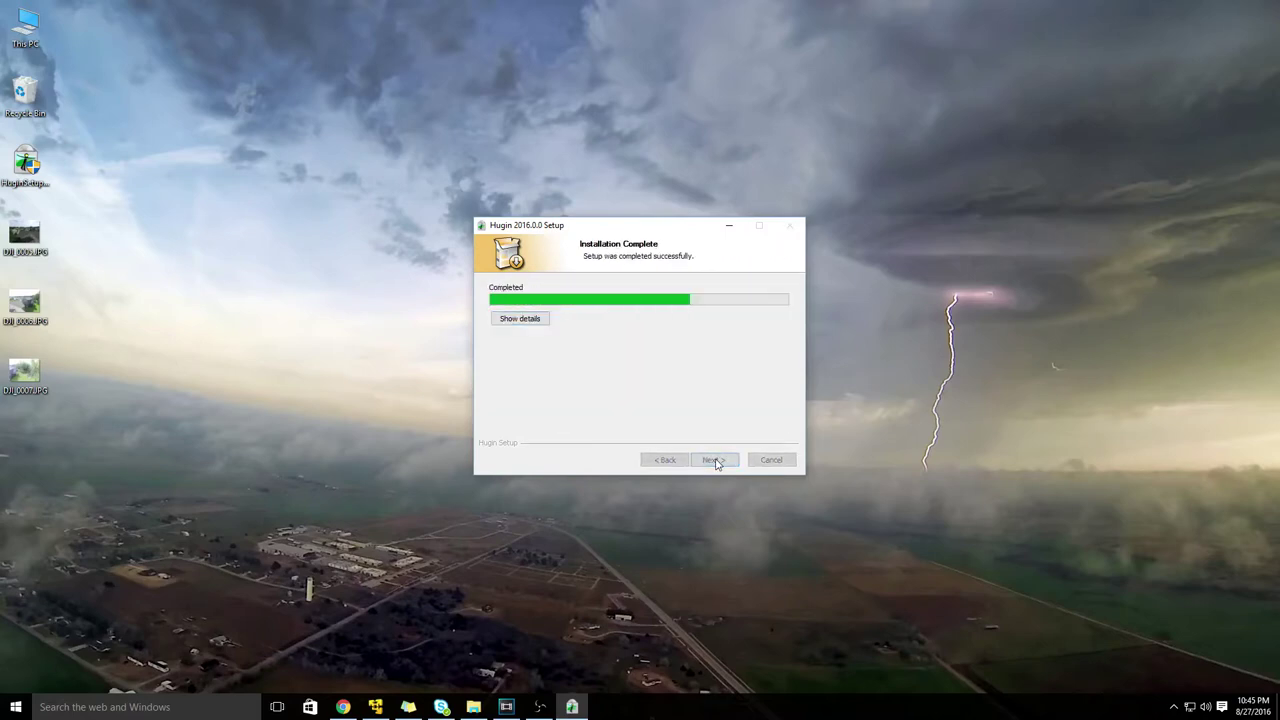
left_click(714, 462)
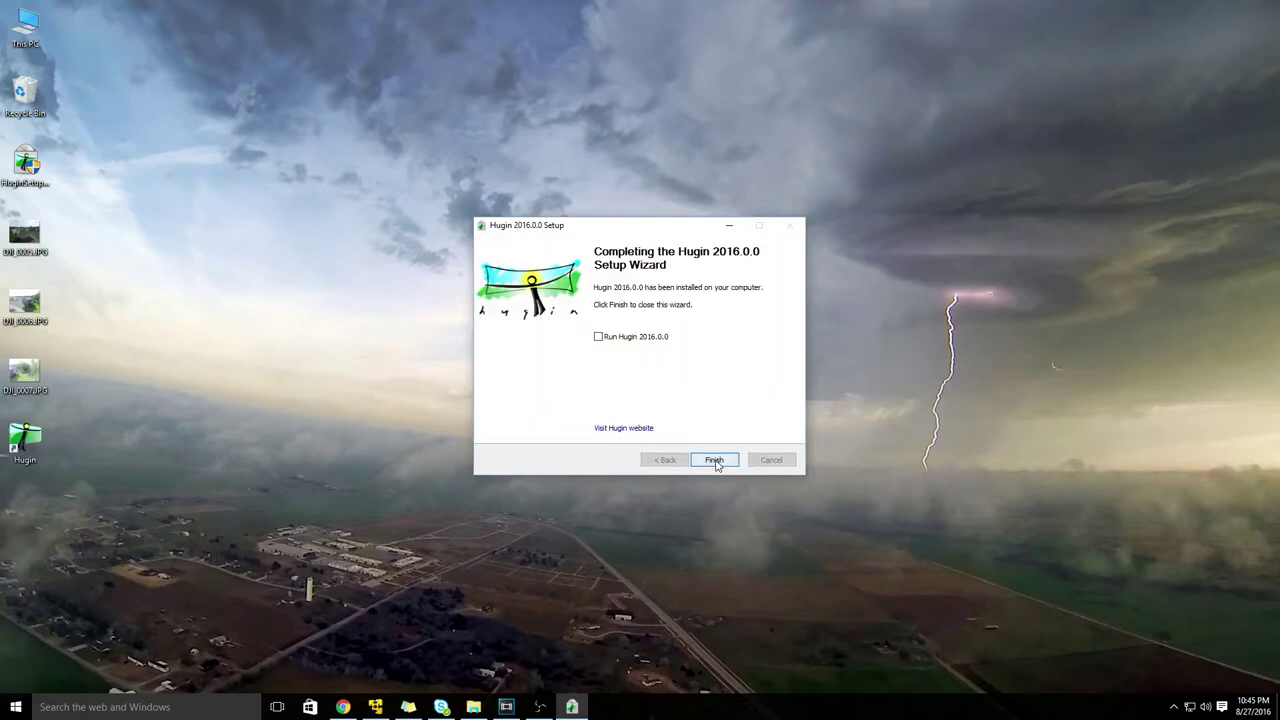
left_click(598, 338)
left_click(713, 459)
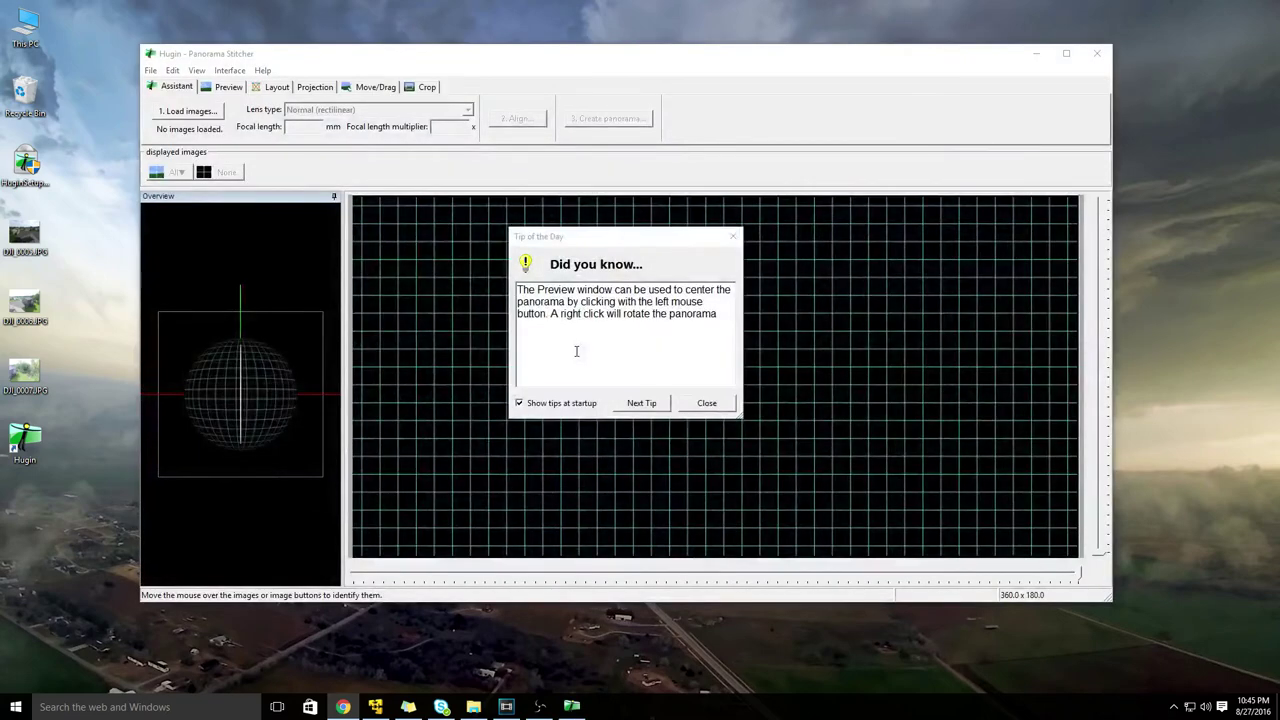
Step: Close the Tip of the Day and start '1. Load images...' on the Assistant tab
left_click(704, 405)
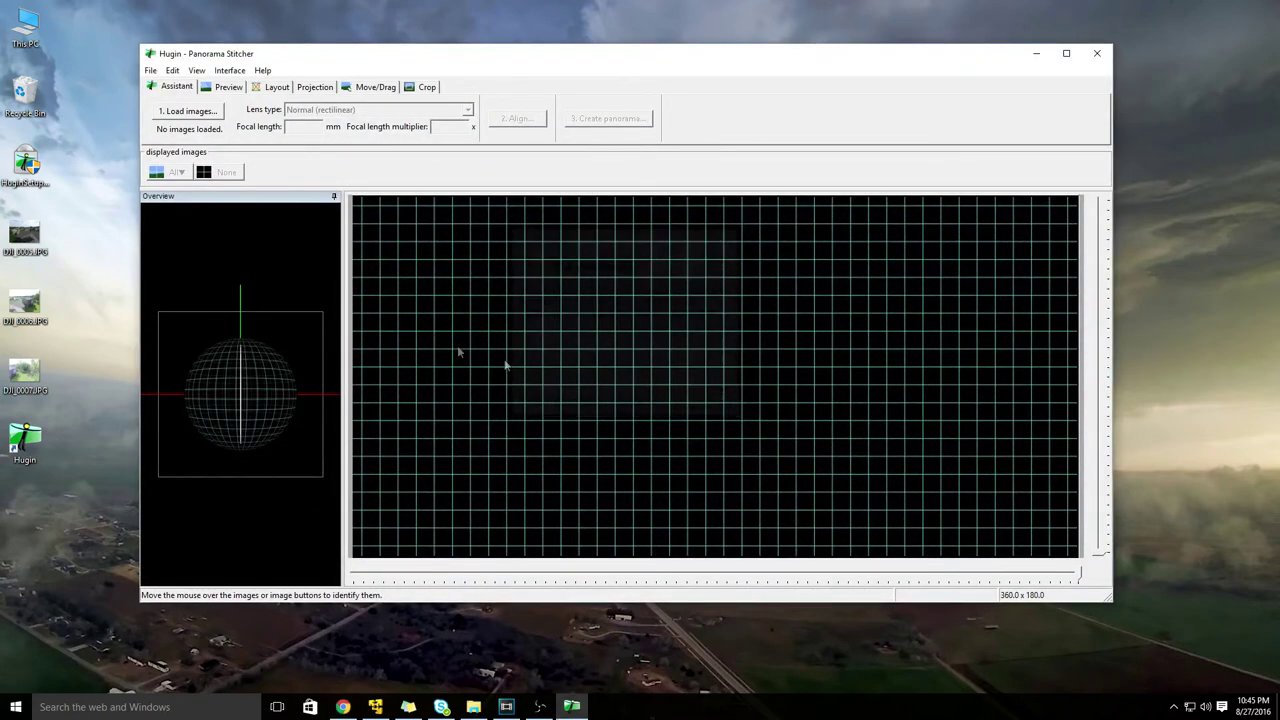
left_click(186, 111)
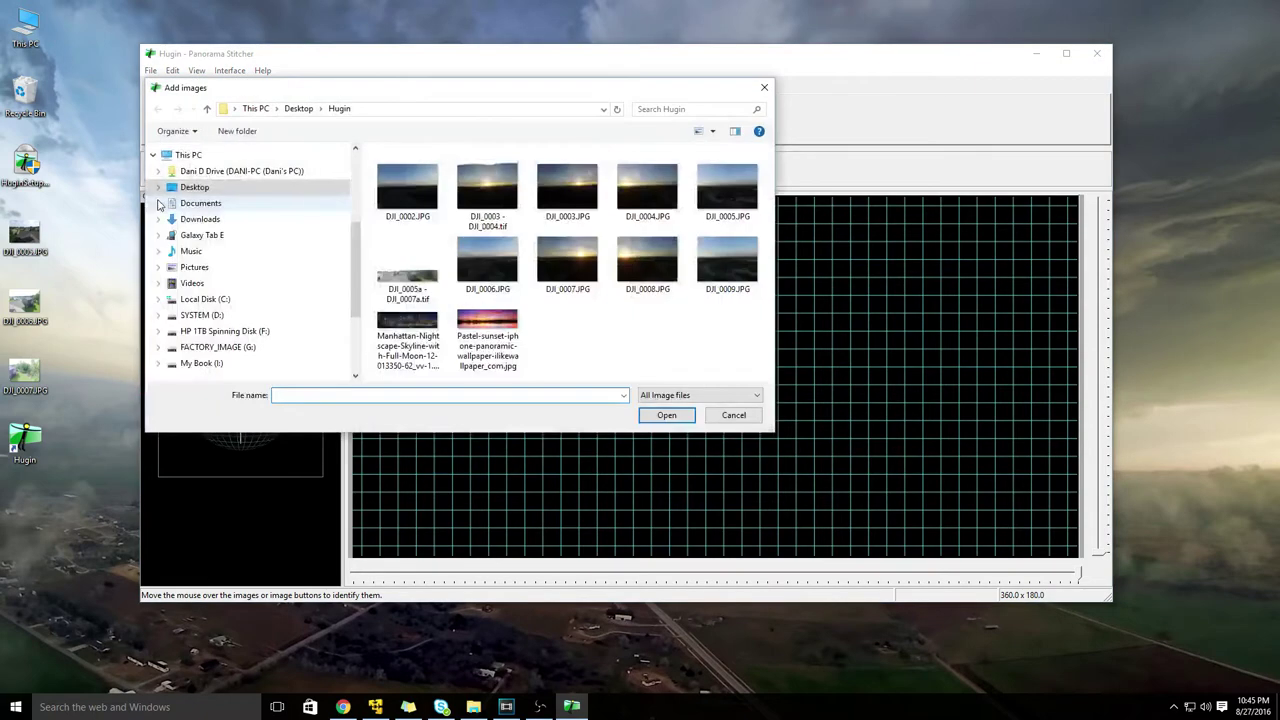
Step: Load DJI_0005.JPG, DJI_0006.JPG and DJI_0007.JPG from the Desktop, dismissing the stacks warning
left_click(168, 156)
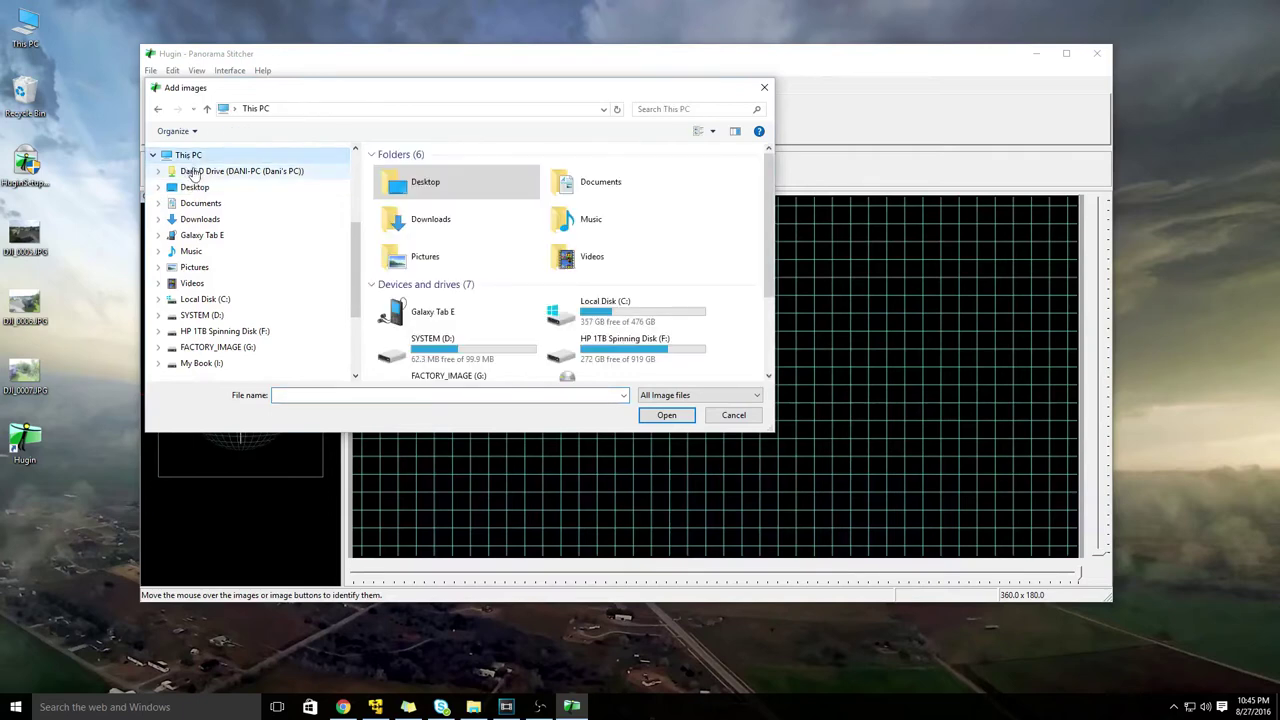
double_click(396, 191)
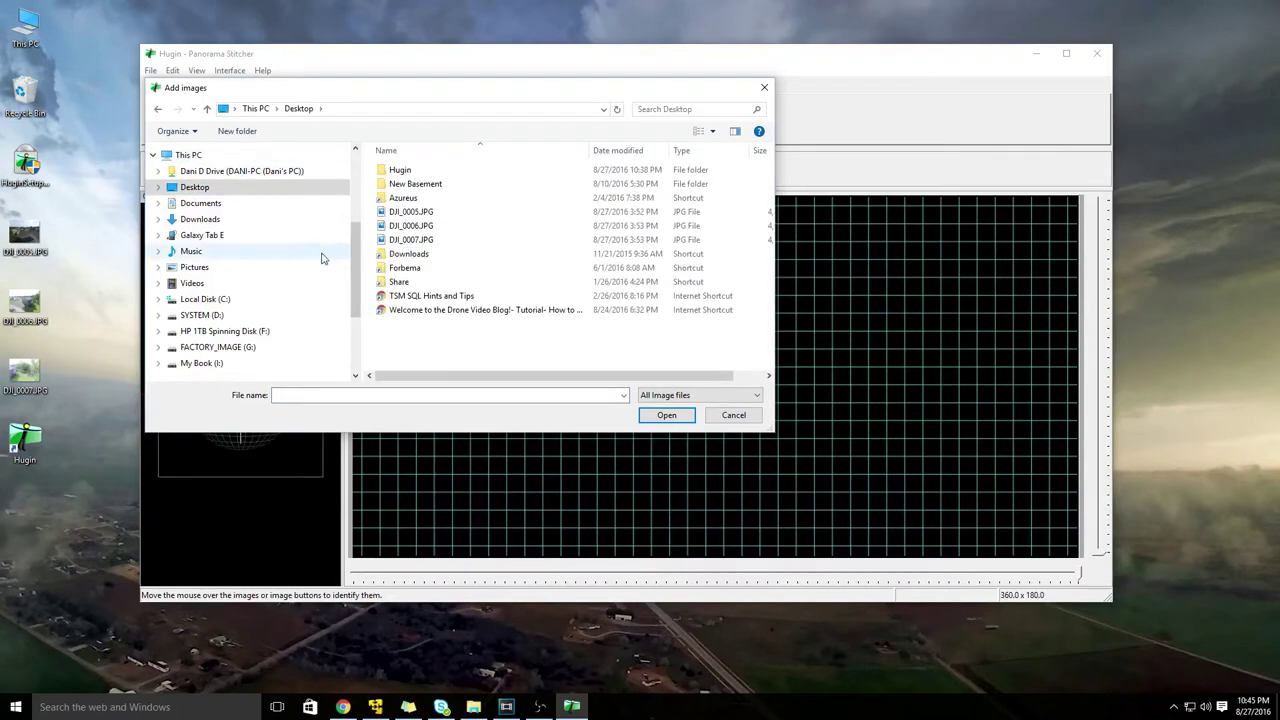
left_click(410, 212)
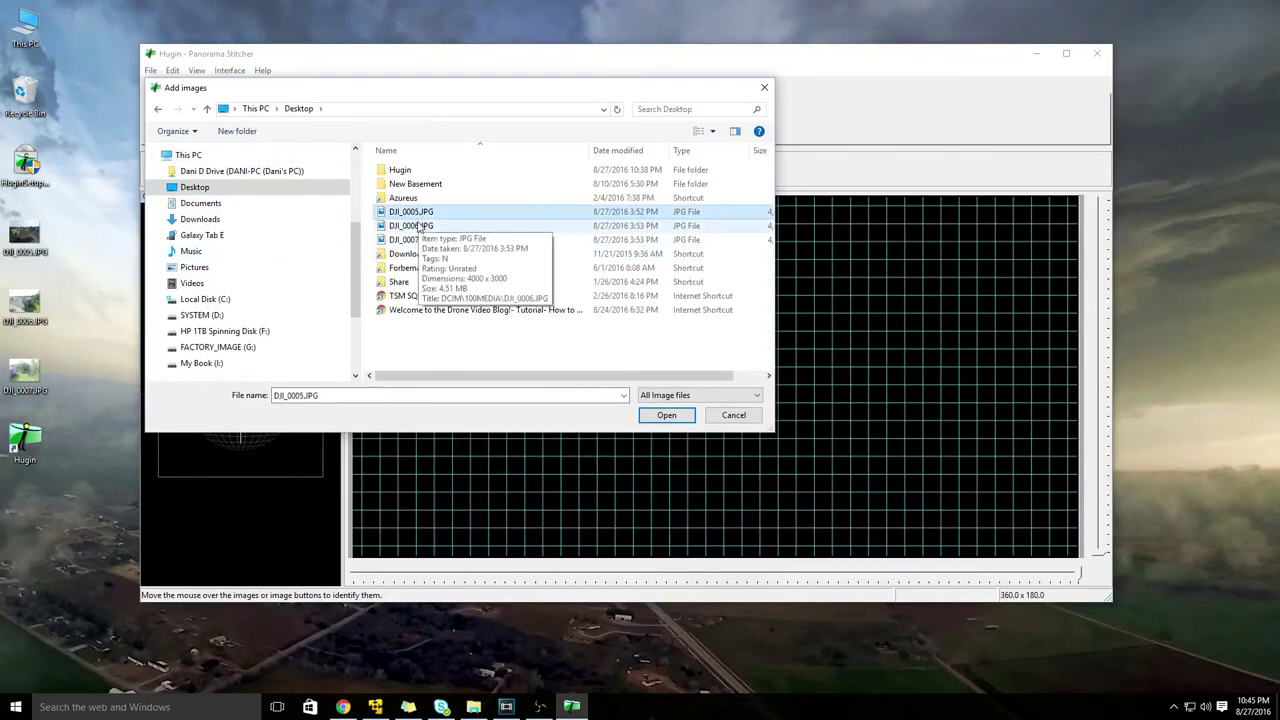
left_click(410, 226, "shift")
left_click(418, 240, "shift")
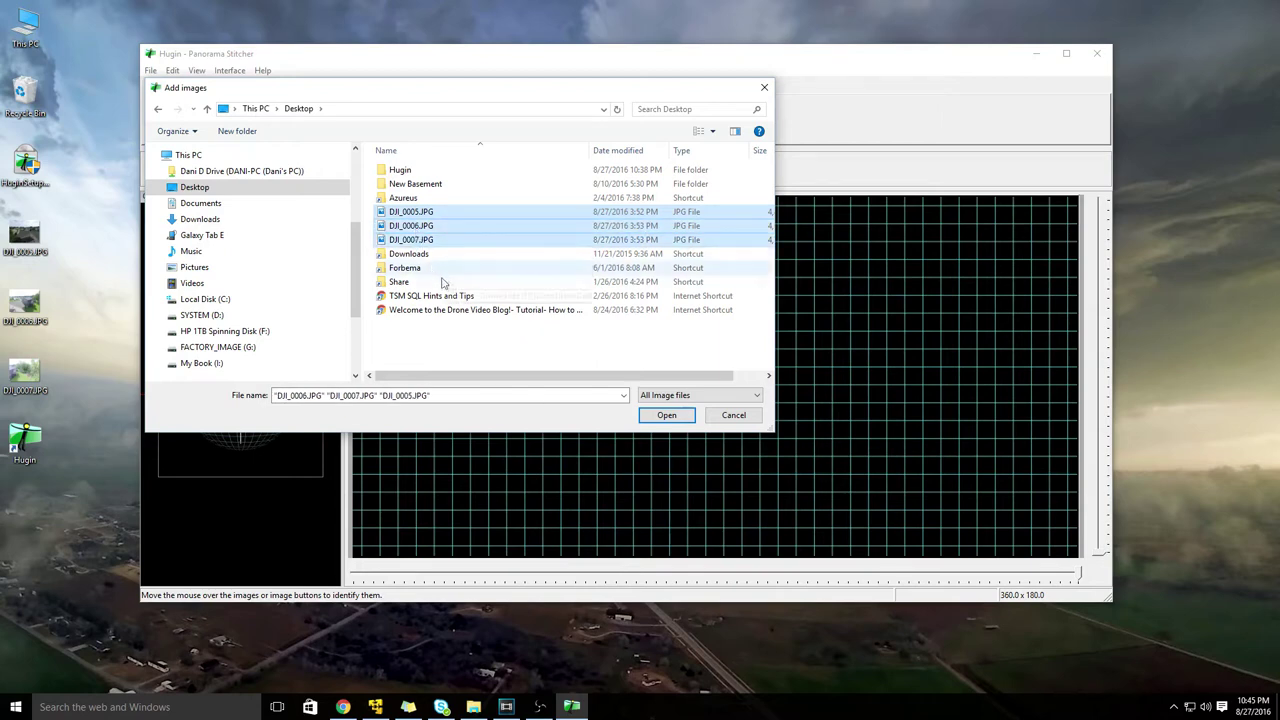
left_click(665, 416)
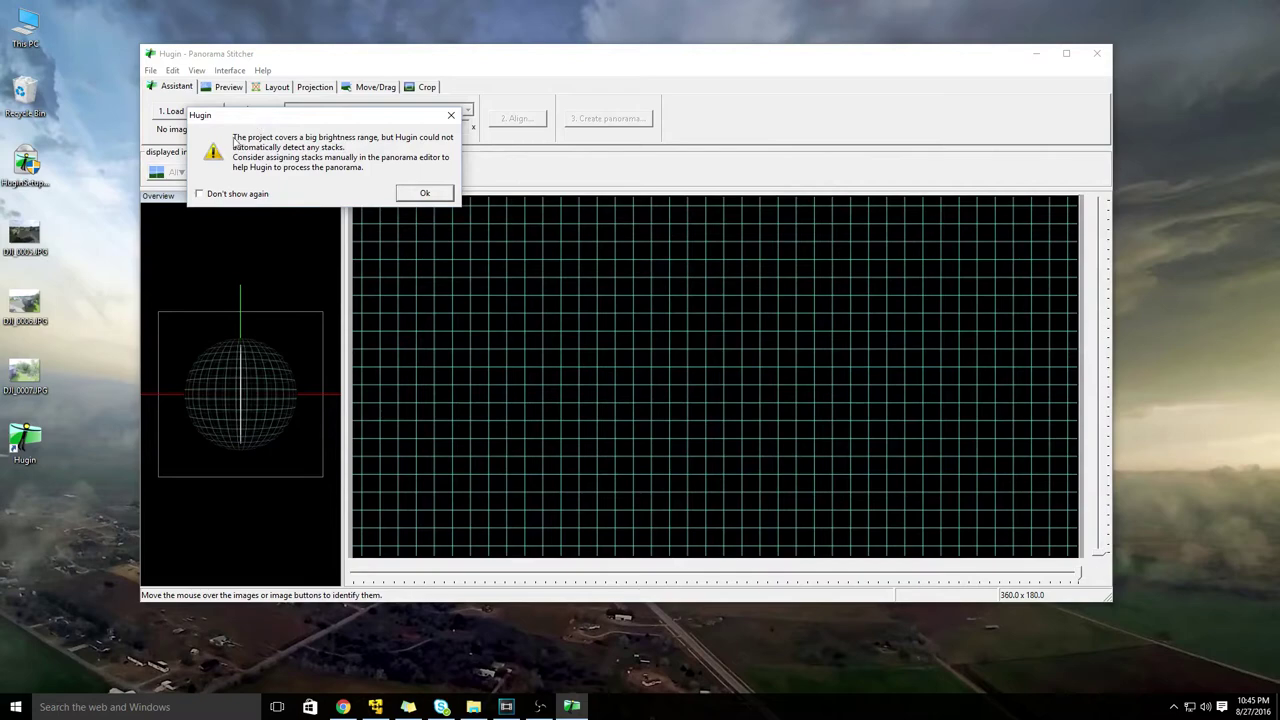
left_click(410, 193)
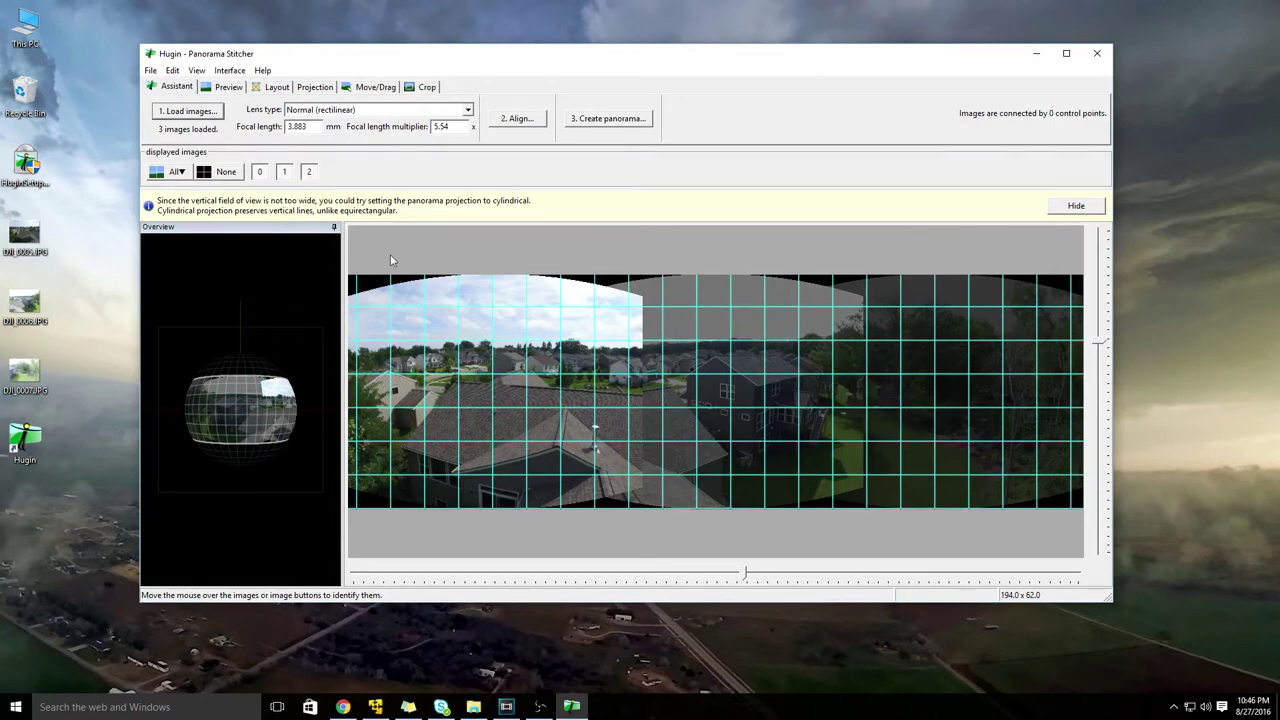
Step: Run '2. Align...' so the three photos are linked by 43 control points
left_click(517, 121)
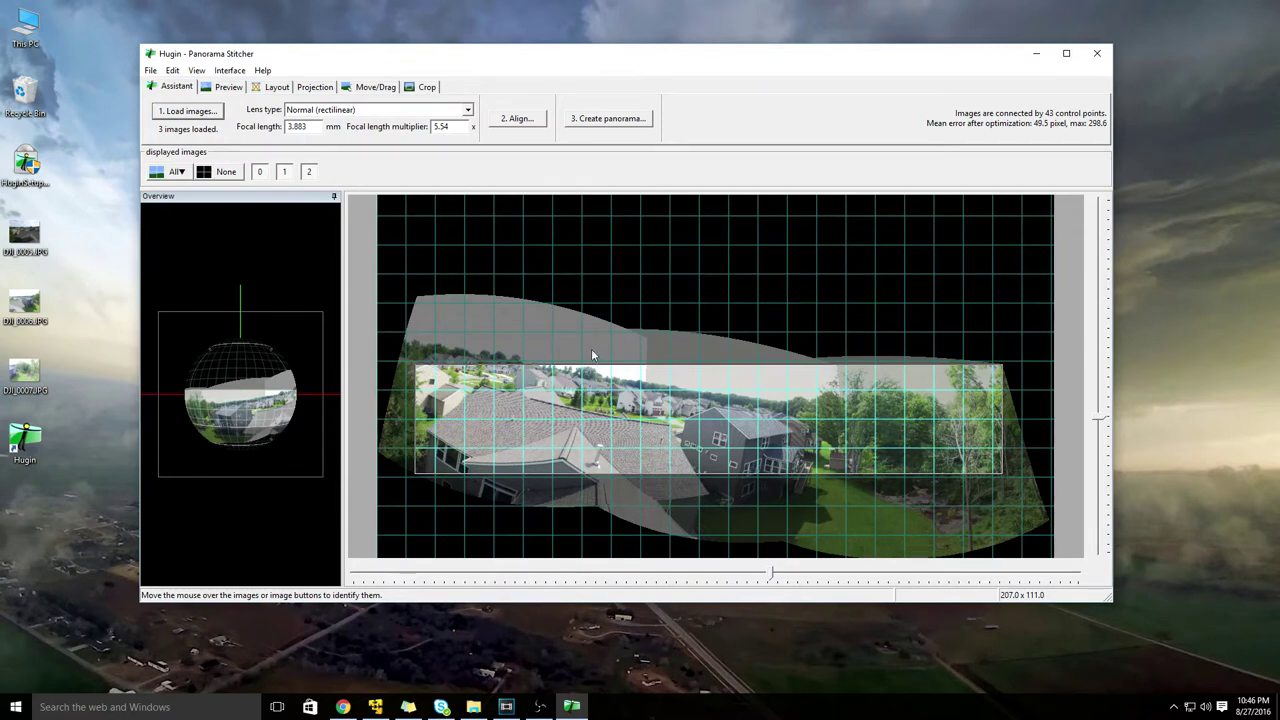
left_click(372, 90)
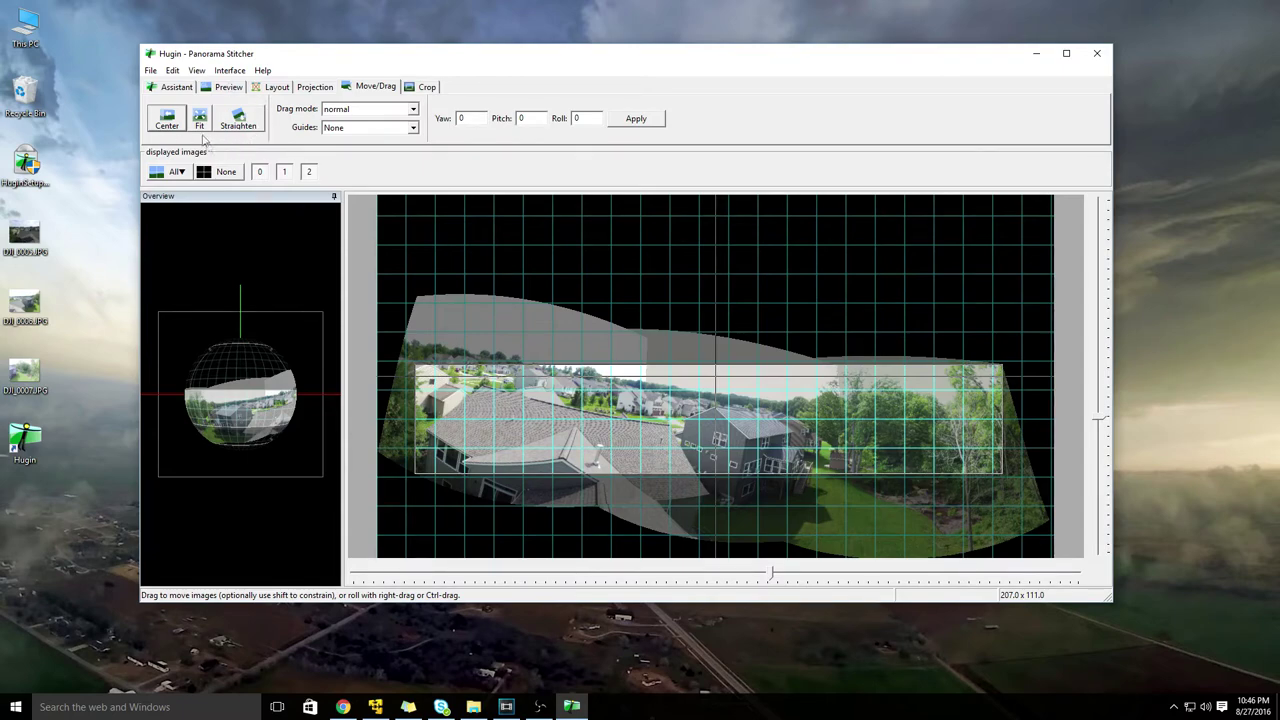
Step: Straighten the panorama's wavy horizon, giving a 196.0 x 88.0 field of view
left_click(242, 124)
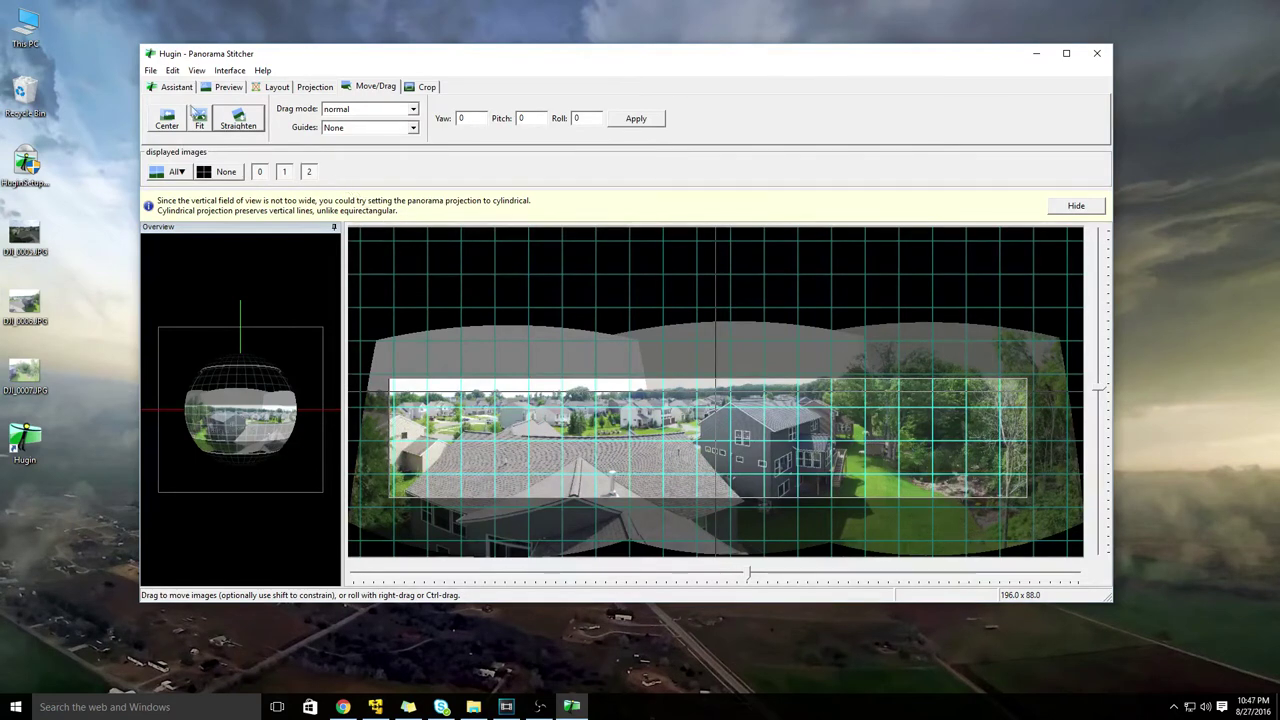
left_click(173, 88)
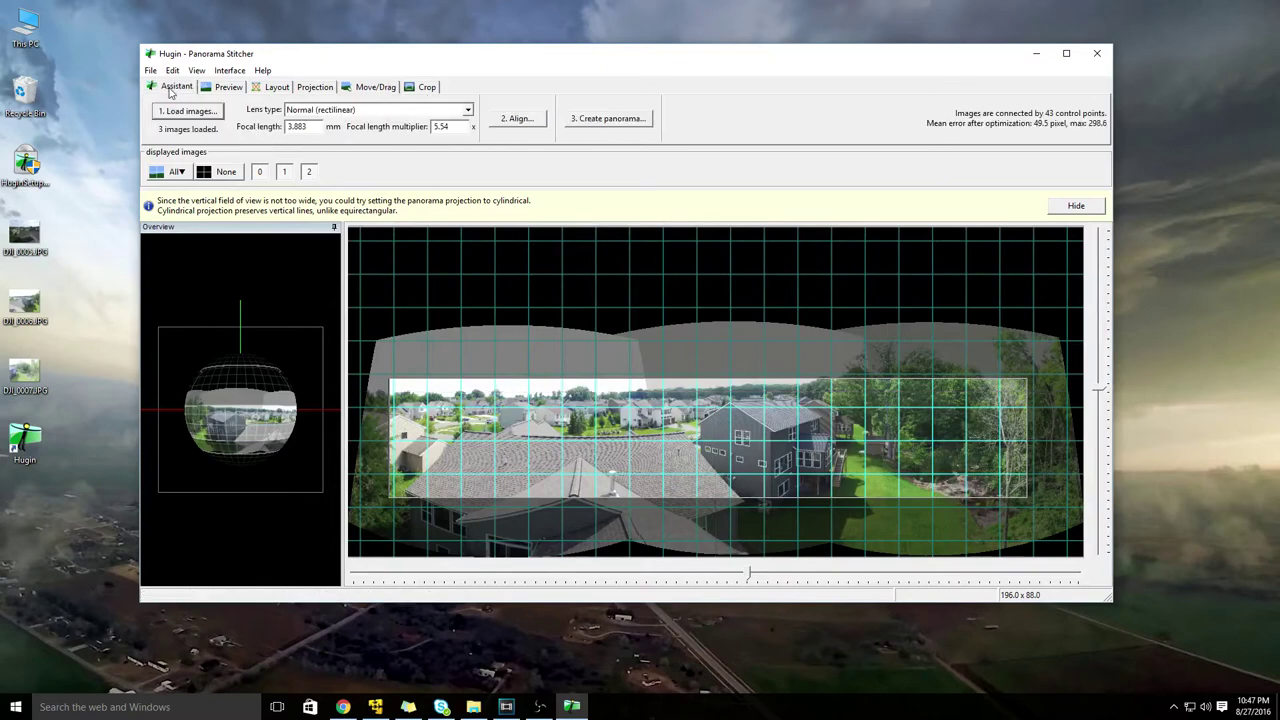
Step: Stitch a 5006 × 934 LZW TIFF, saving the .pto project and DJI_0005 - DJI_0007.tif
left_click(608, 119)
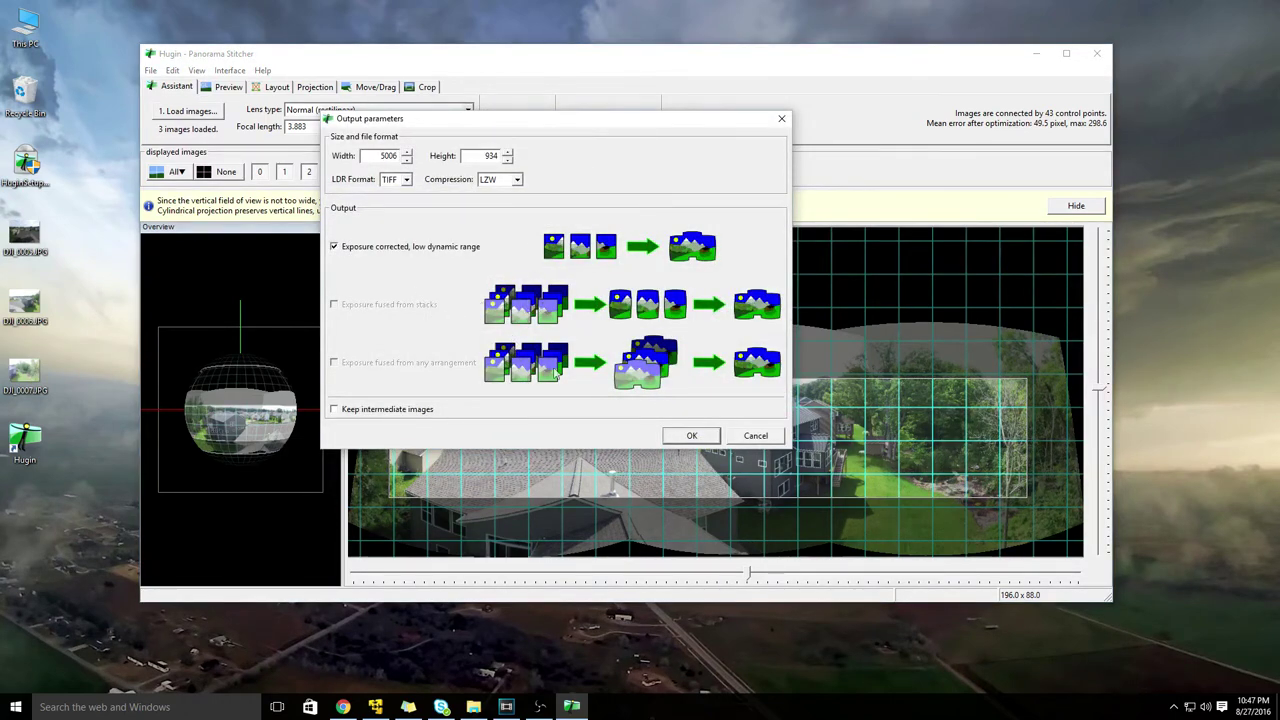
left_click(679, 436)
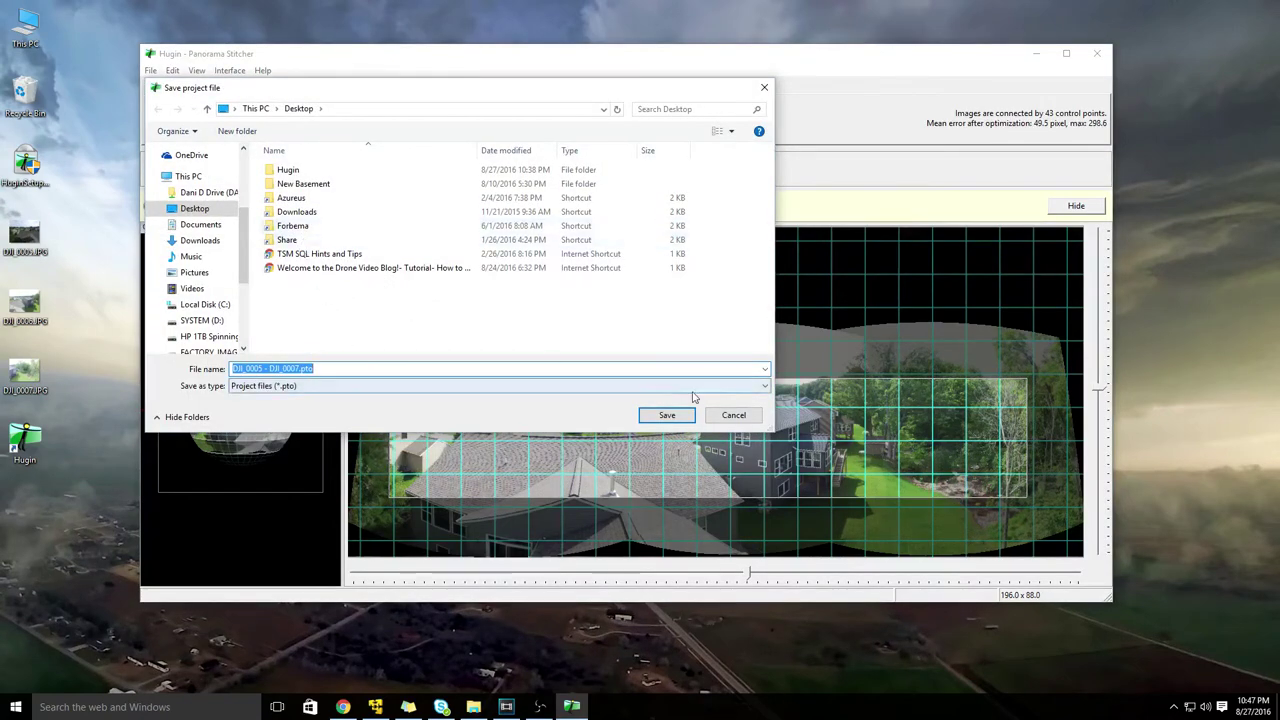
left_click(676, 419)
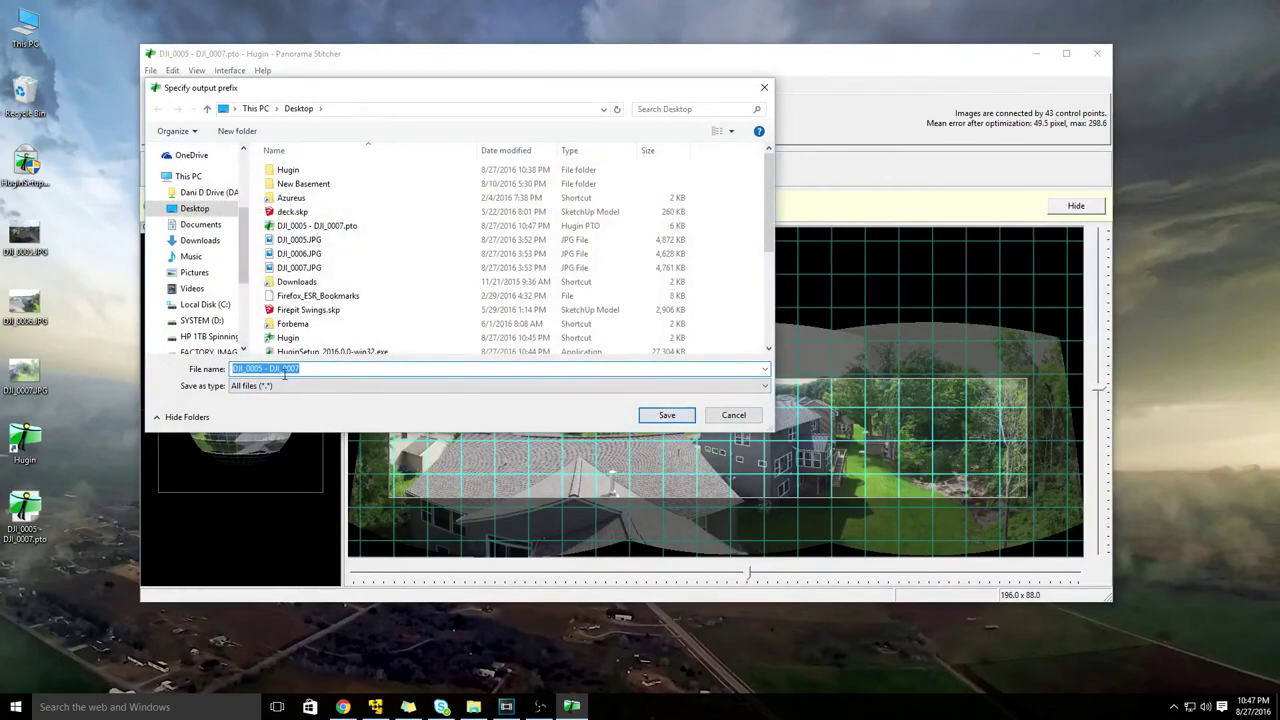
left_click(664, 416)
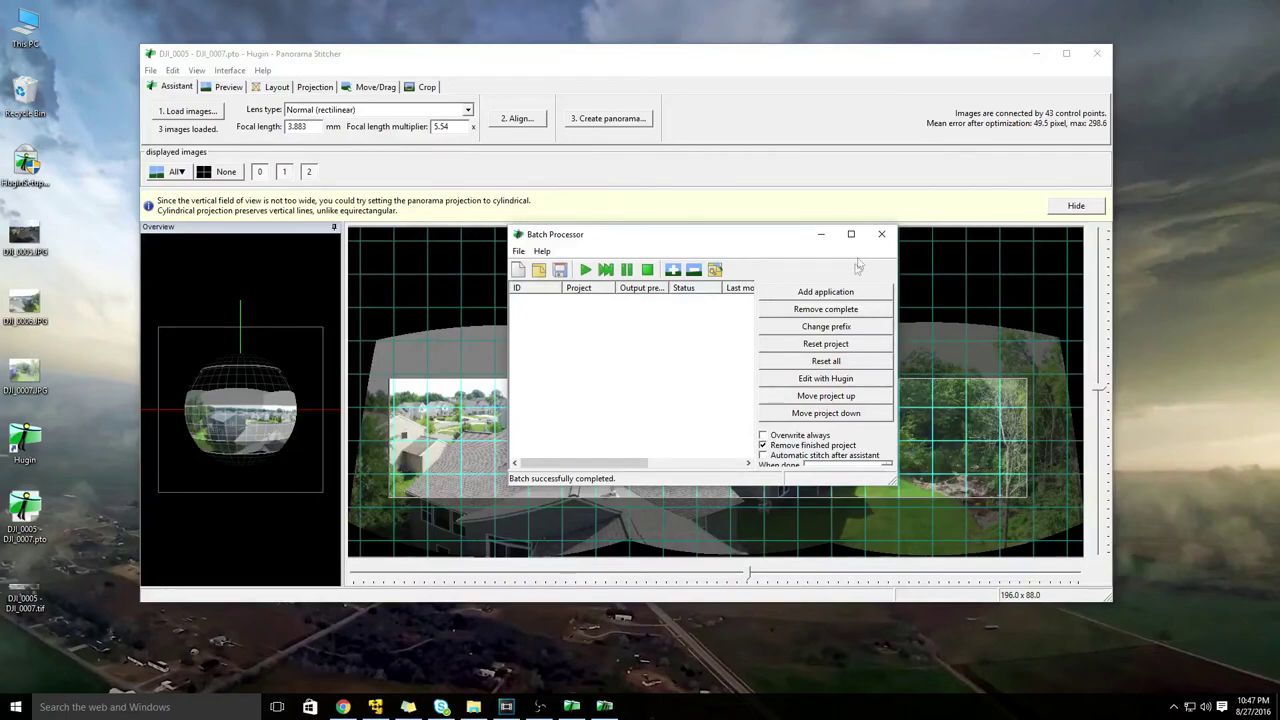
Step: Close the Batch Processor, minimize Hugin, and move DJI_0005 - DJI_0007.tif to the desktop's upper left
left_click(881, 236)
left_click(1040, 57)
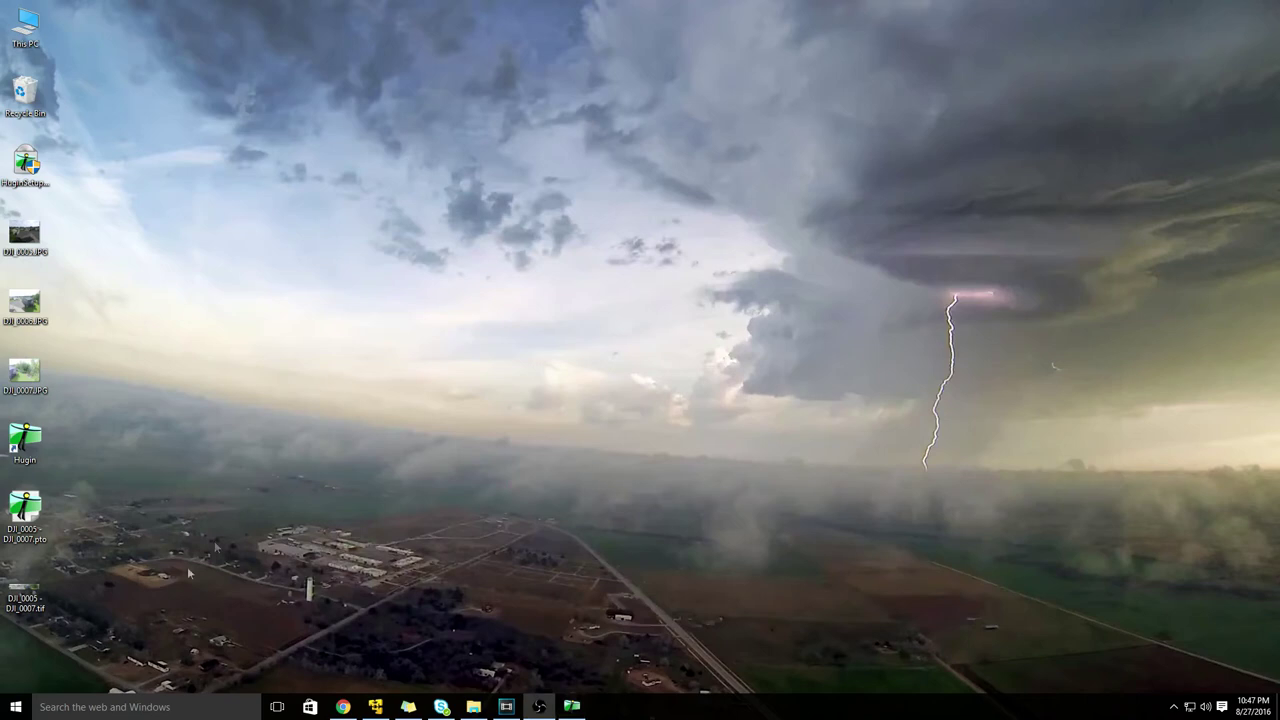
left_click_drag(19, 600, 122, 125)
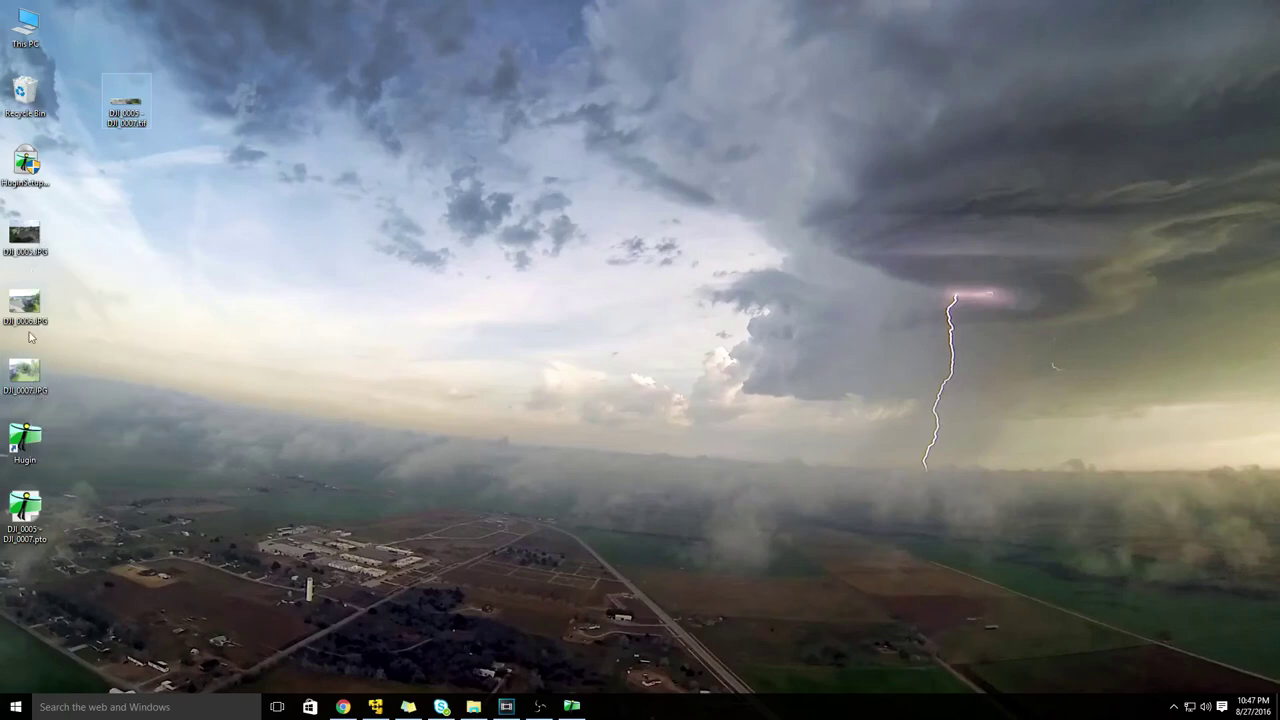
Step: Open DJI_0005 - DJI_0007.tif in Photo Viewer, zoom in, and pan across the trees and houses
double_click(125, 107)
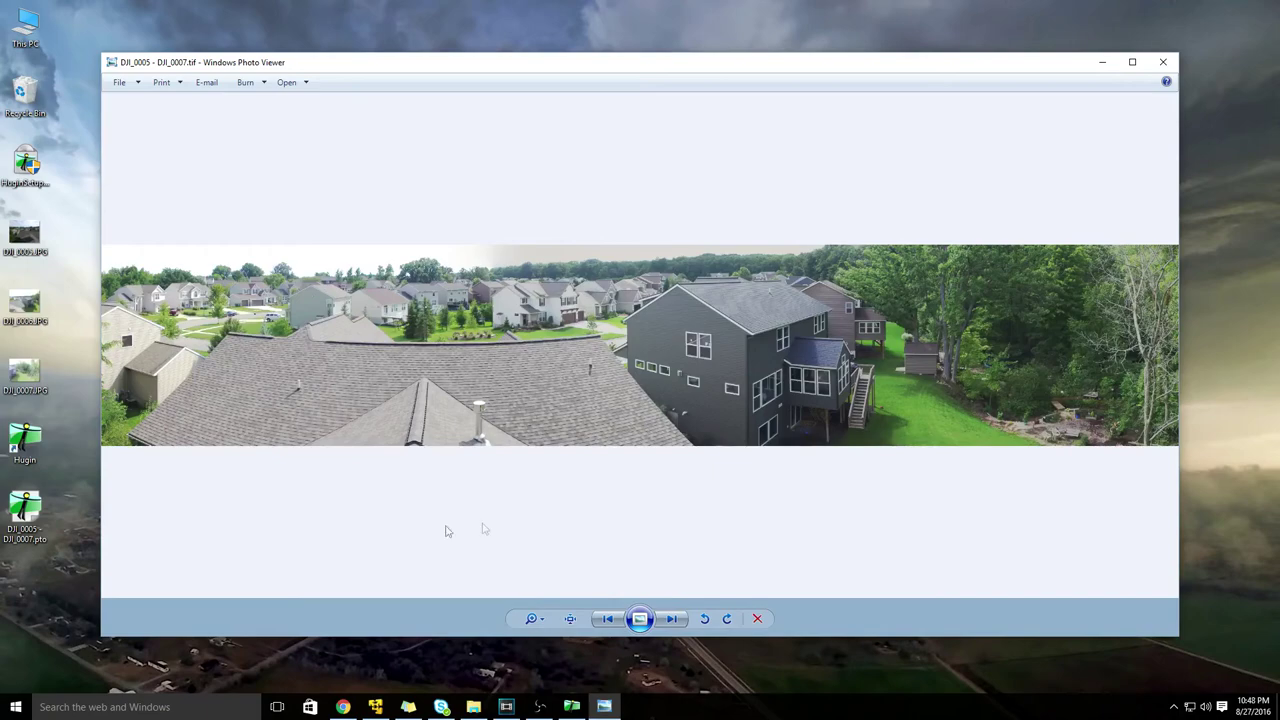
scroll(1024, 382, "up", 1)
scroll(1024, 382, "up", 2)
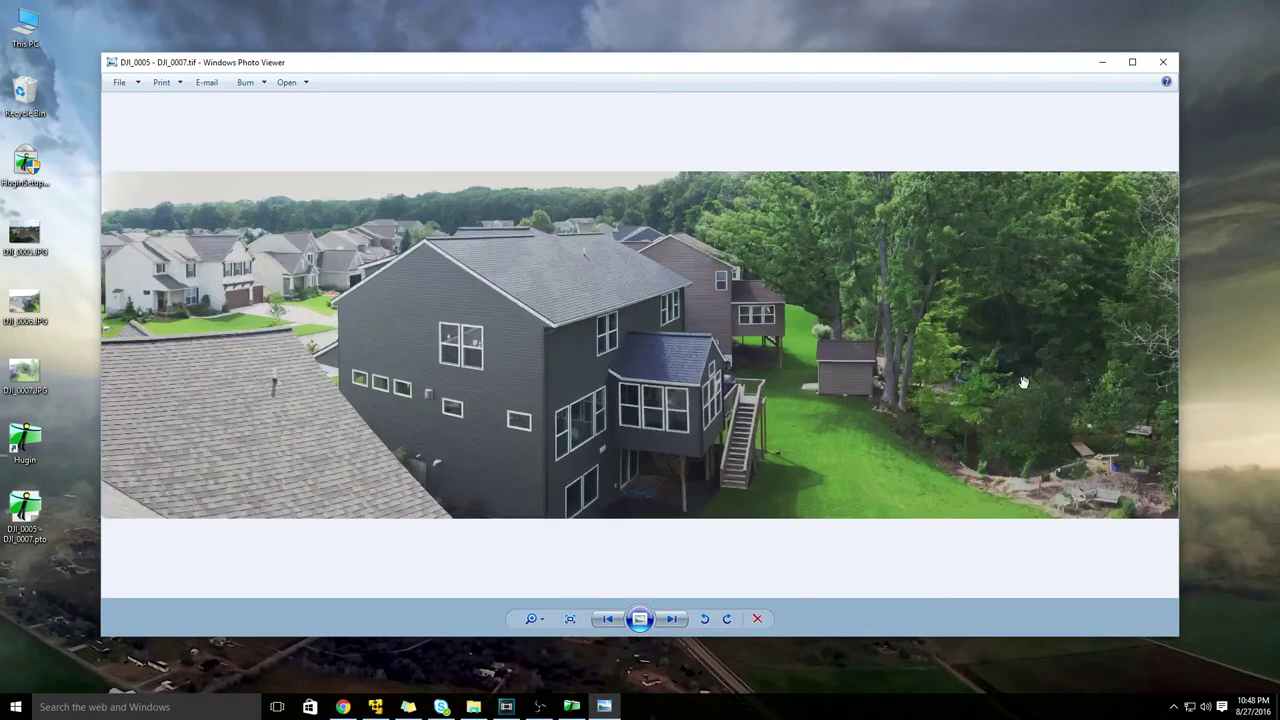
scroll(1024, 382, "up", 1)
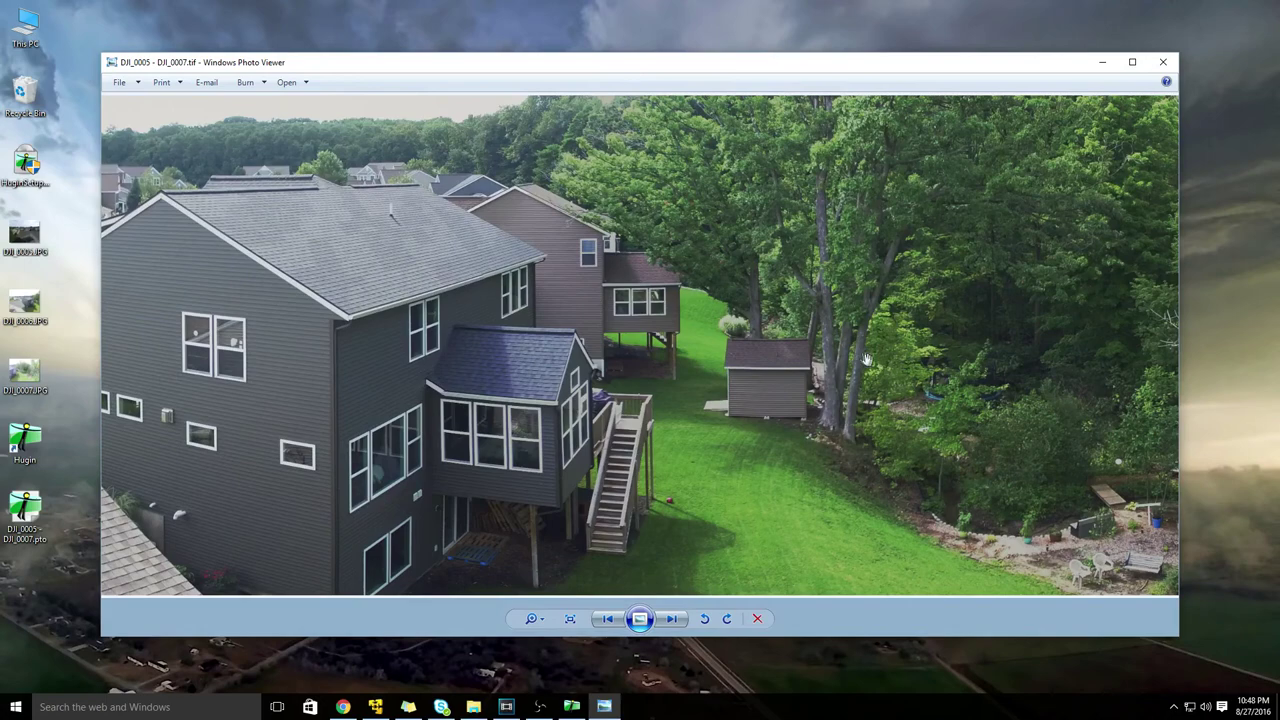
left_click_drag(883, 368, 655, 370)
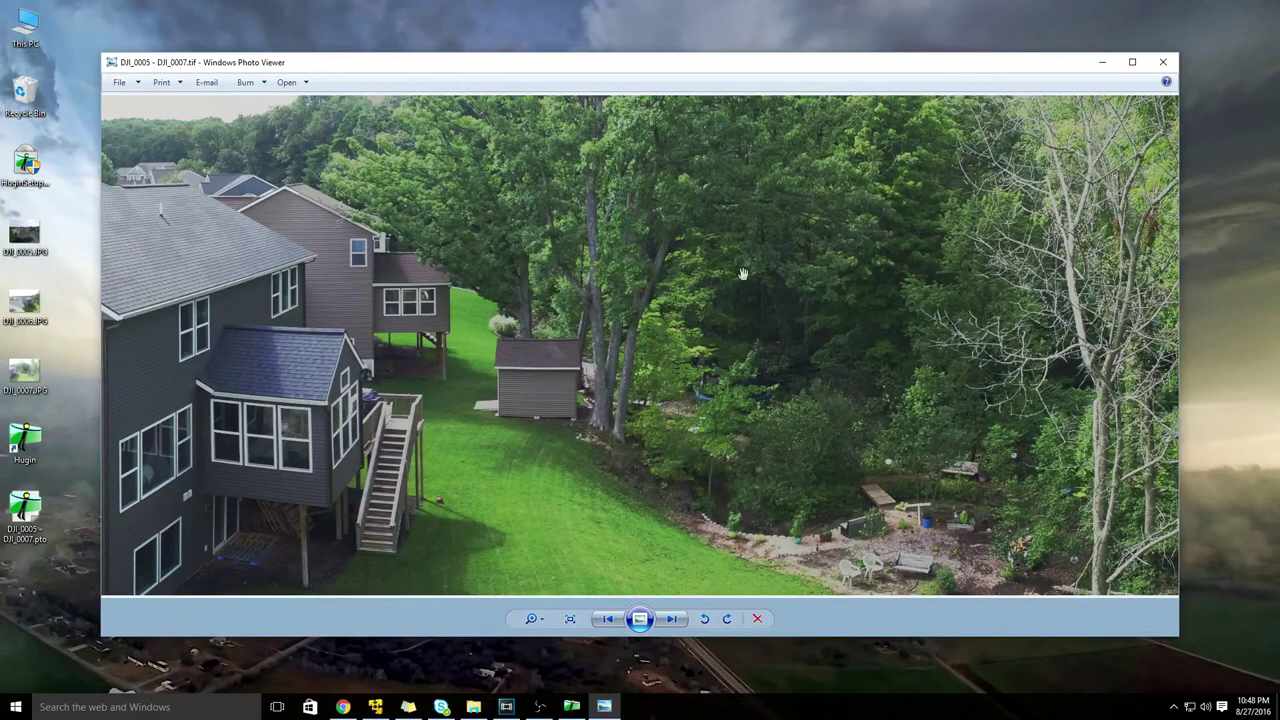
left_click_drag(546, 311, 876, 333)
left_click_drag(425, 328, 697, 328)
left_click_drag(320, 322, 645, 320)
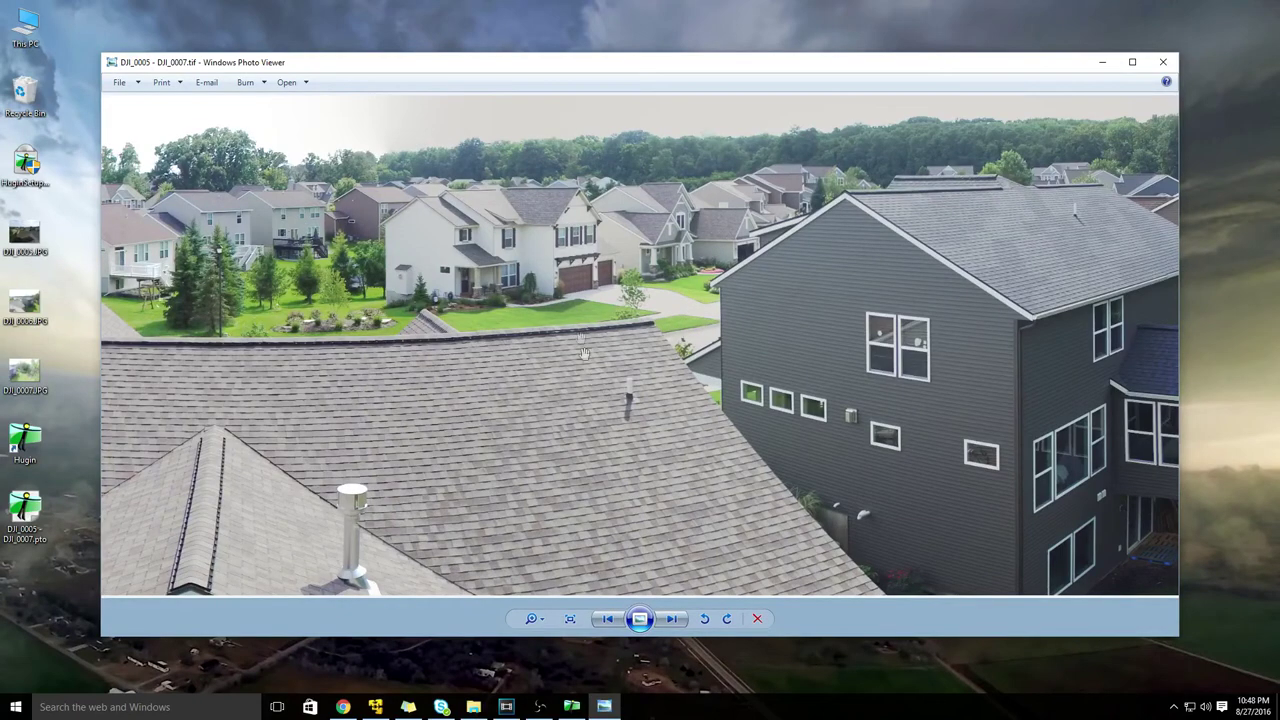
Step: Zoom out on the DJI_0005 - DJI_0007.tif panorama until the whole image fits the window
scroll(752, 290, "down", 4)
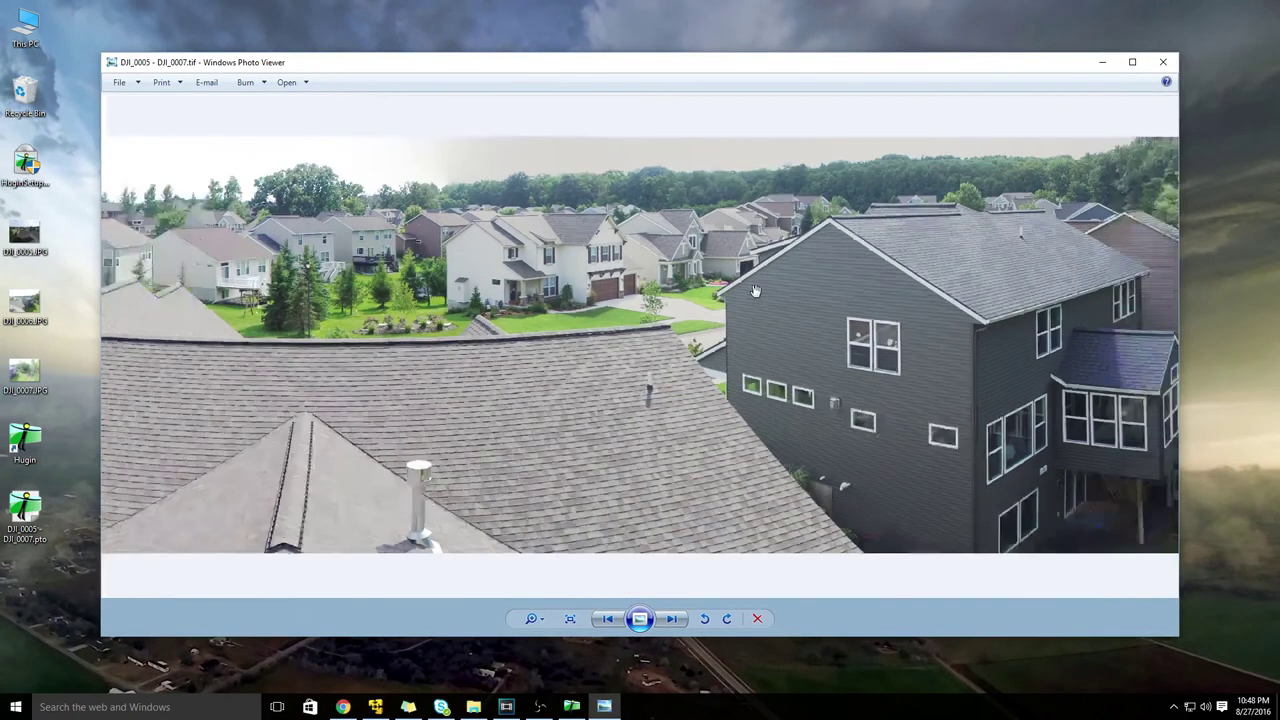